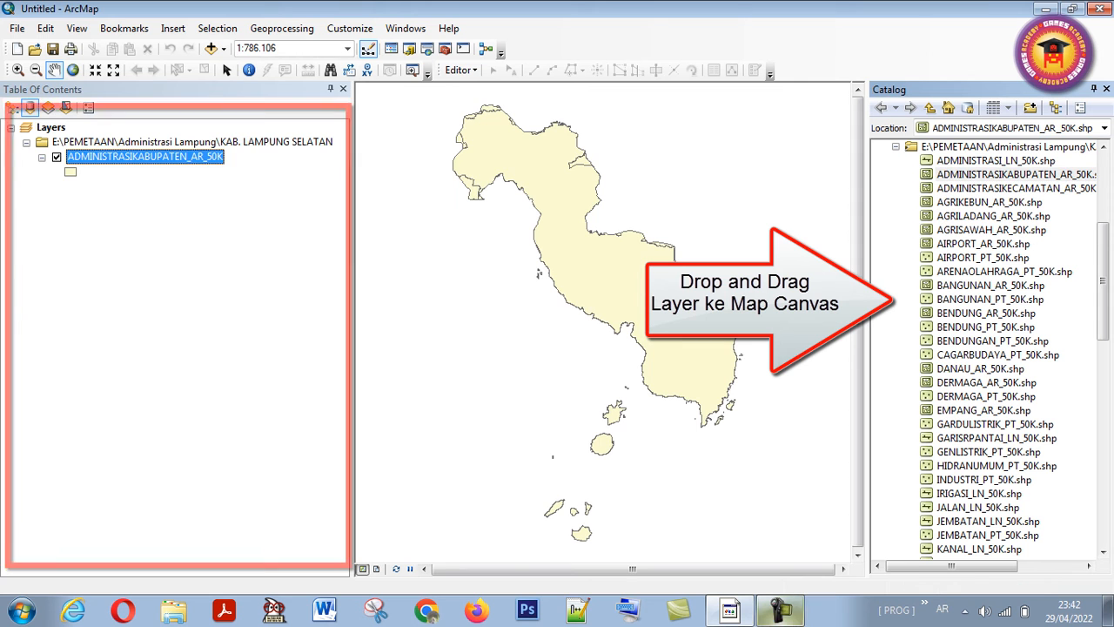
Step: Add the AGRIKEBUN_AR_50K, AGRISAWAH_AR_50K, AIRPORT_AR_50K, DANAU_AR_50K and EMPANG_AR_50K shapefiles to the map
{"action": "left_click_drag", "start_coordinate": [988, 202], "coordinate": [609, 304]}
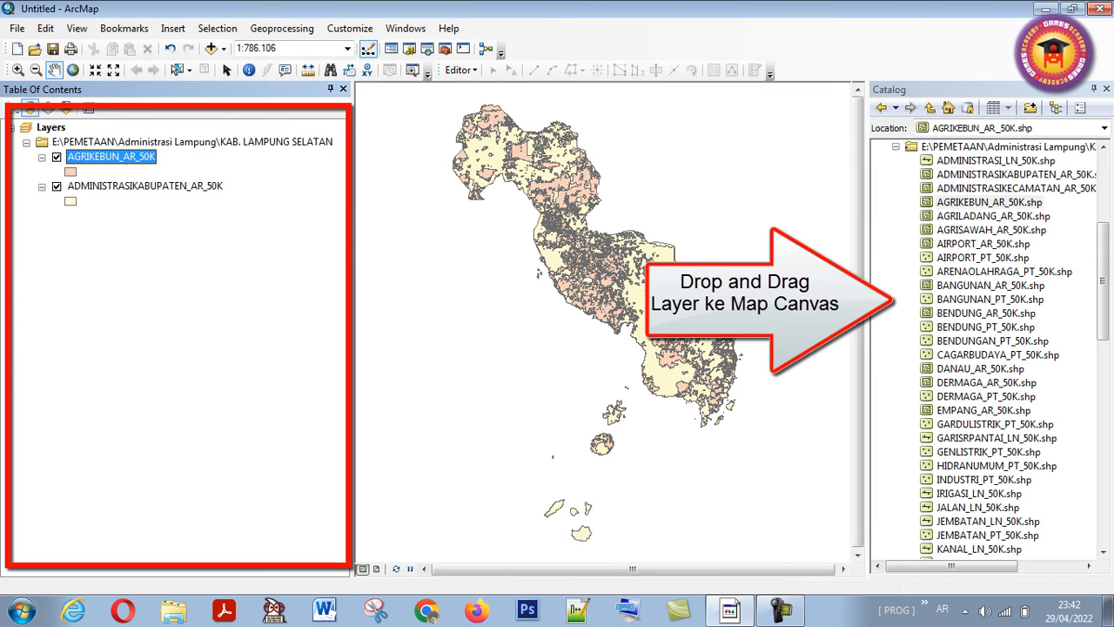
{"action": "left_click_drag", "start_coordinate": [990, 229], "coordinate": [609, 304]}
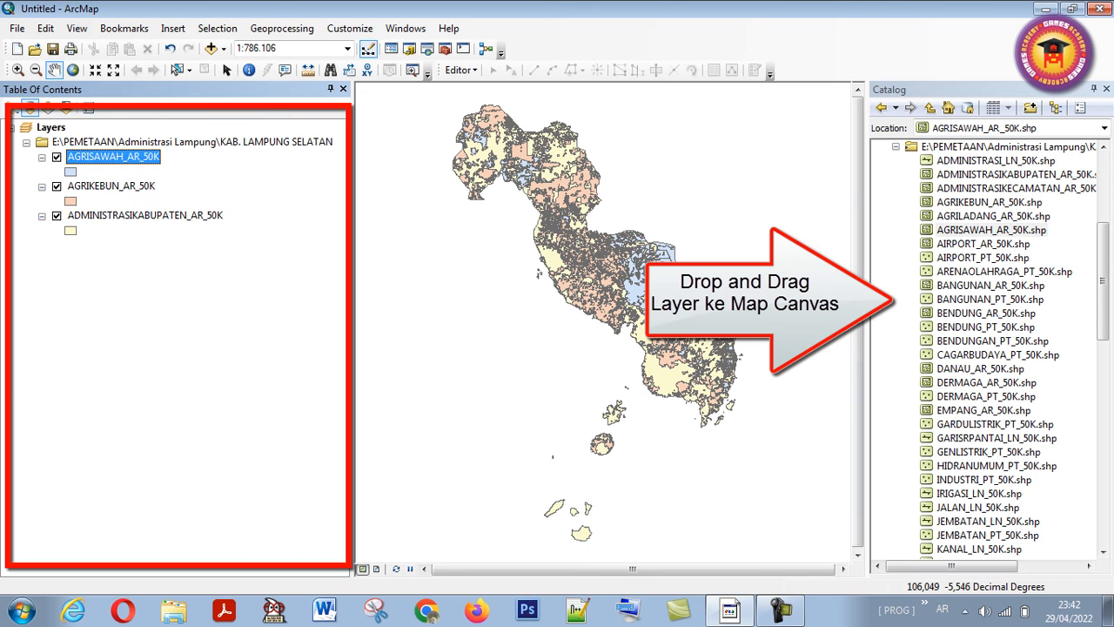
{"action": "left_click_drag", "start_coordinate": [983, 244], "coordinate": [837, 328]}
{"action": "left_click_drag", "start_coordinate": [979, 369], "coordinate": [837, 334]}
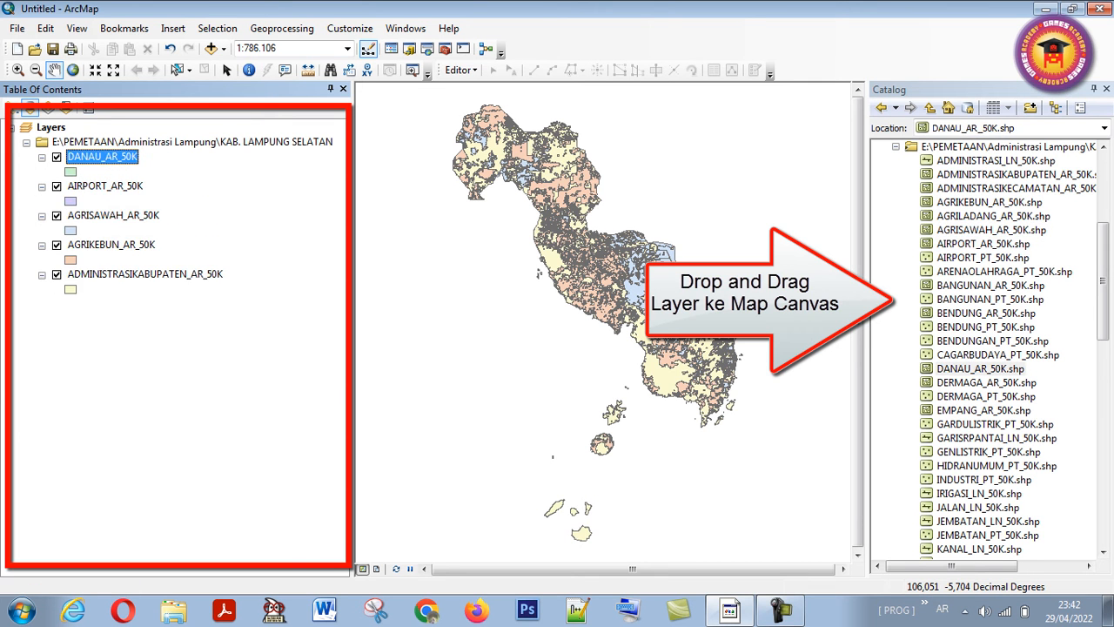
{"action": "left_click_drag", "start_coordinate": [983, 410], "coordinate": [837, 334]}
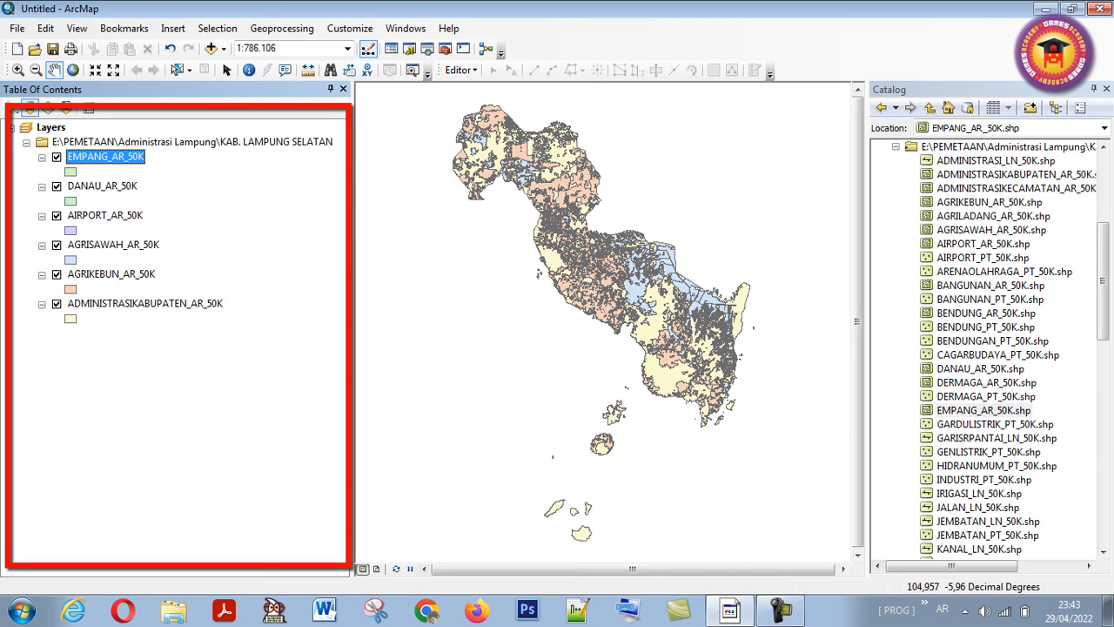
Step: Try to group the EMPANG_AR_50K and DANAU_AR_50K layers while the layers are listed by source
{"action": "left_click", "coordinate": [102, 186], "text": "ctrl"}
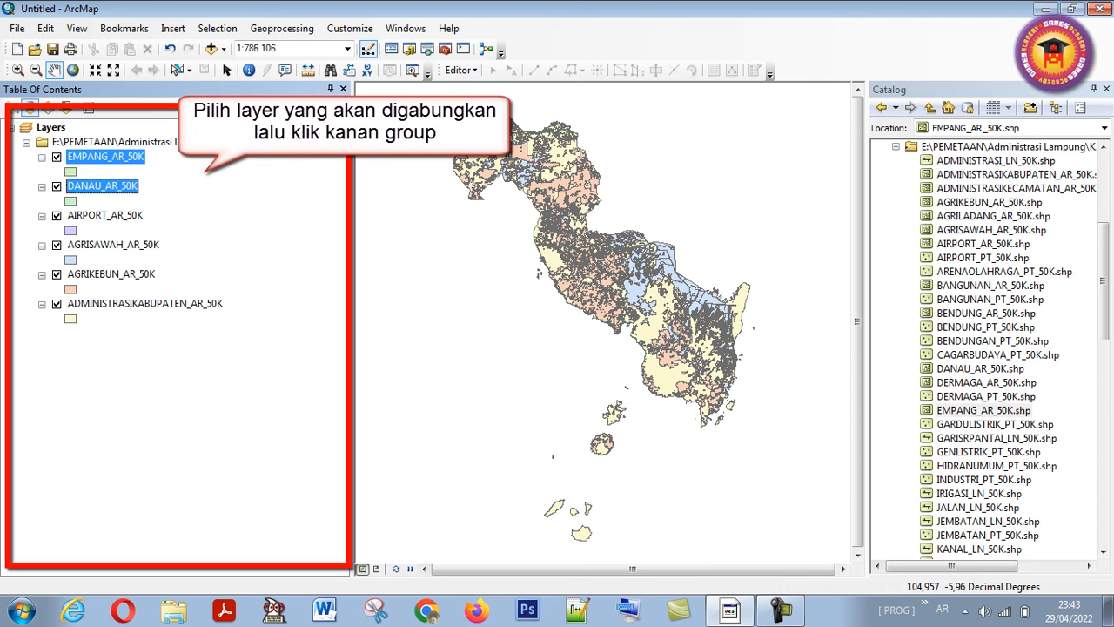
{"action": "right_click", "coordinate": [100, 186]}
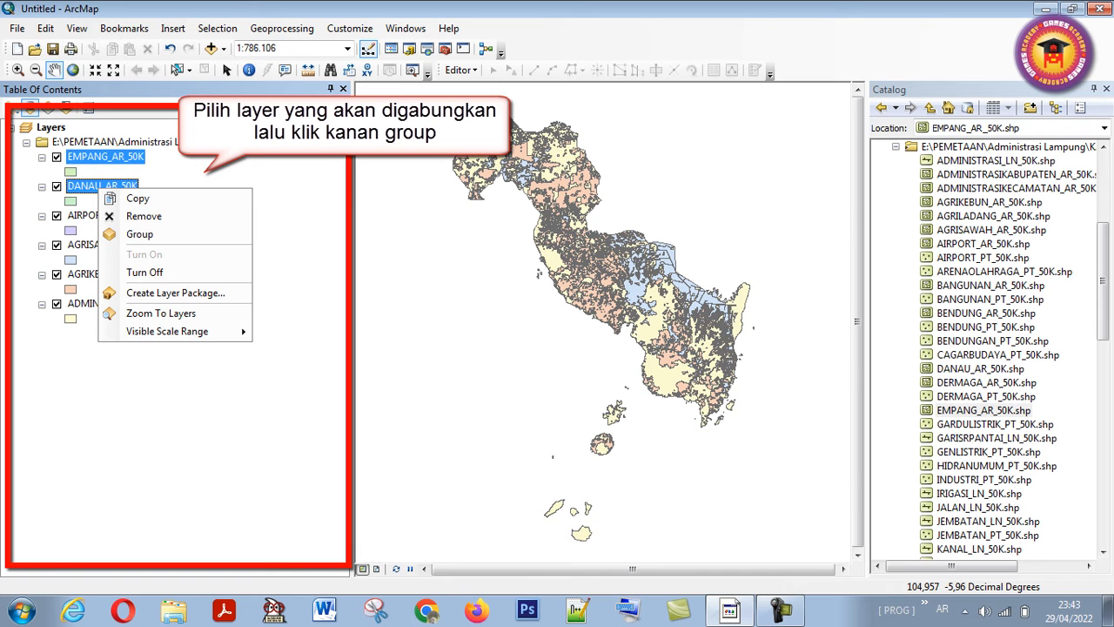
{"action": "left_click", "coordinate": [139, 234]}
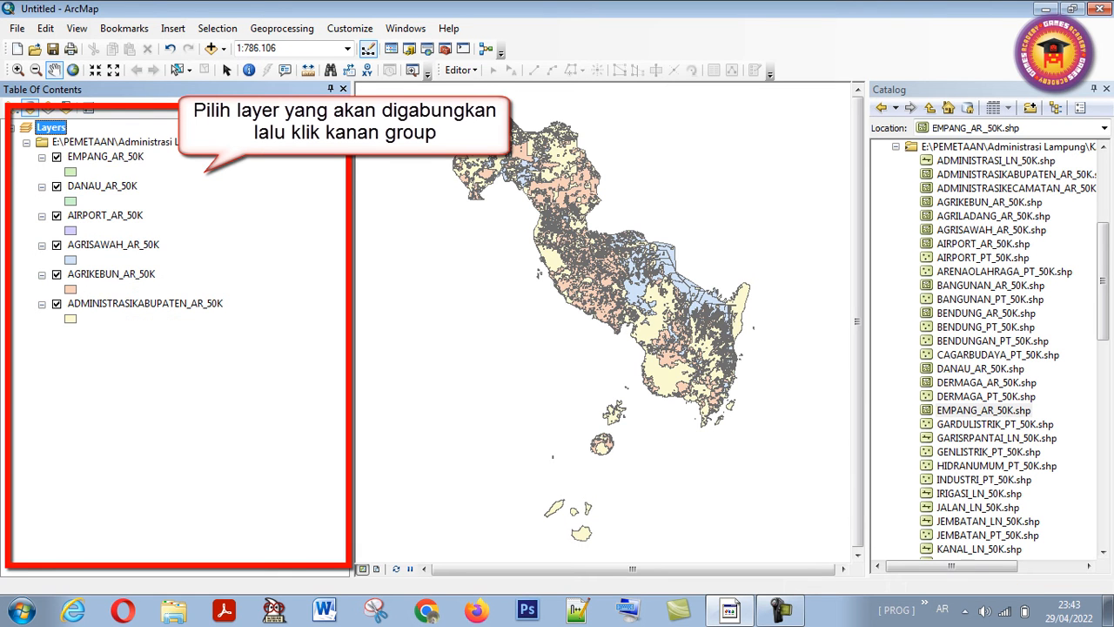
Step: Group the EMPANG_AR_50K and DANAU_AR_50K layers and list the map layers by drawing order
{"action": "left_click", "coordinate": [105, 157]}
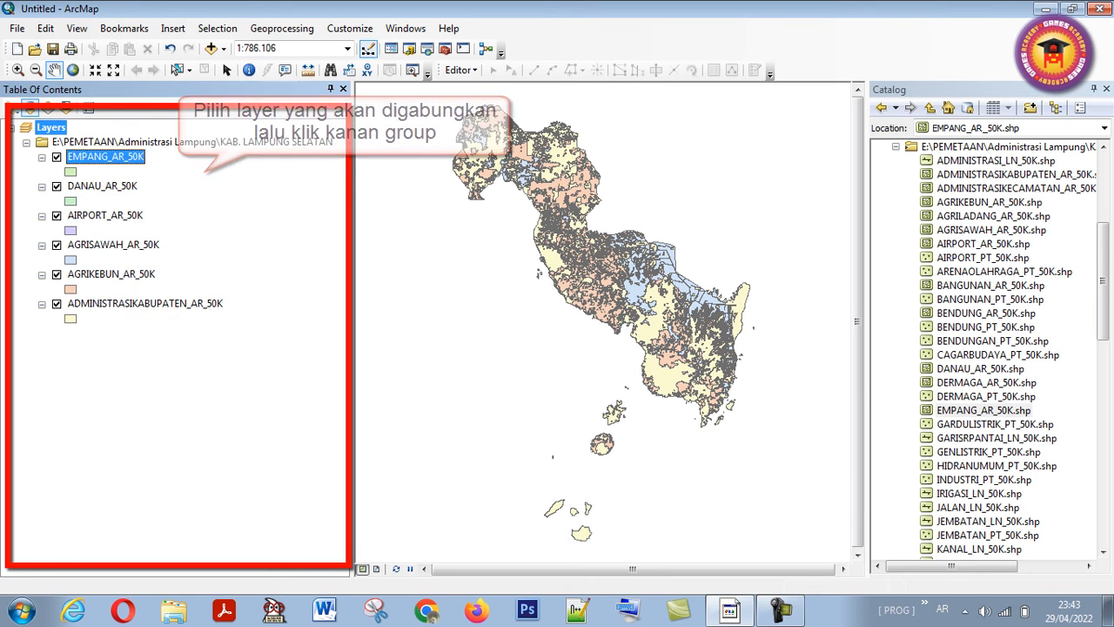
{"action": "right_click", "coordinate": [98, 157]}
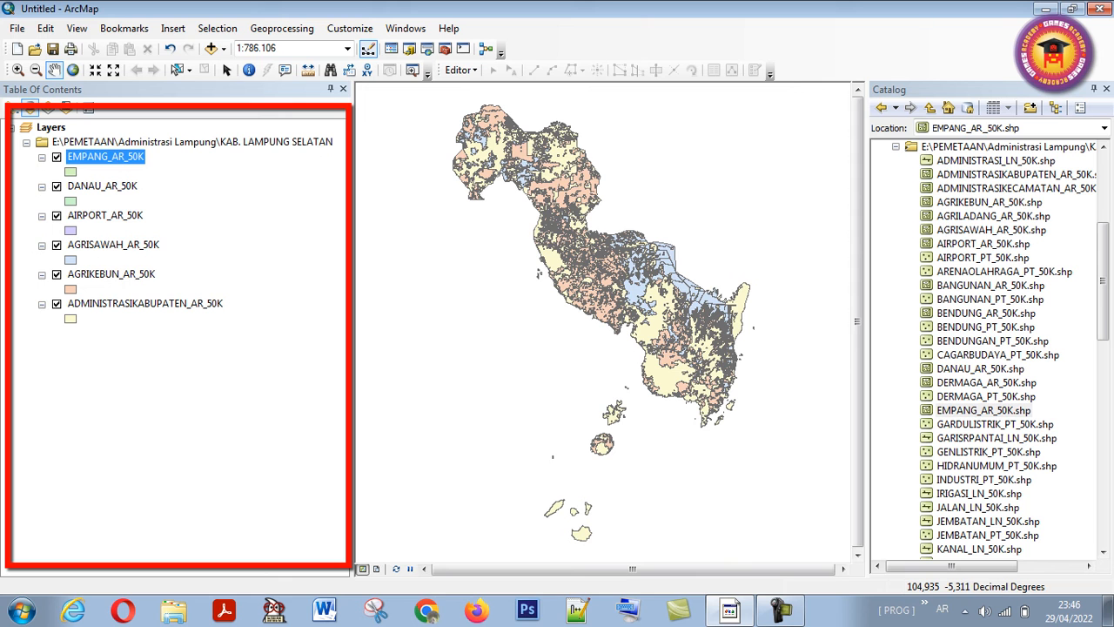
{"action": "left_click", "coordinate": [102, 187], "text": "ctrl"}
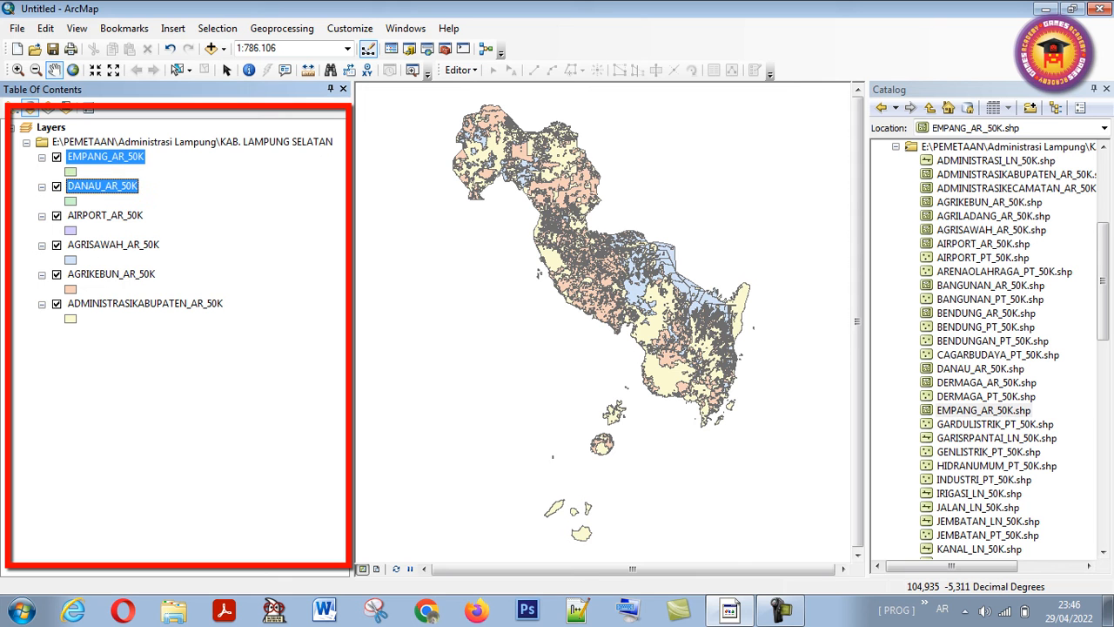
{"action": "right_click", "coordinate": [126, 186]}
{"action": "left_click", "coordinate": [169, 231]}
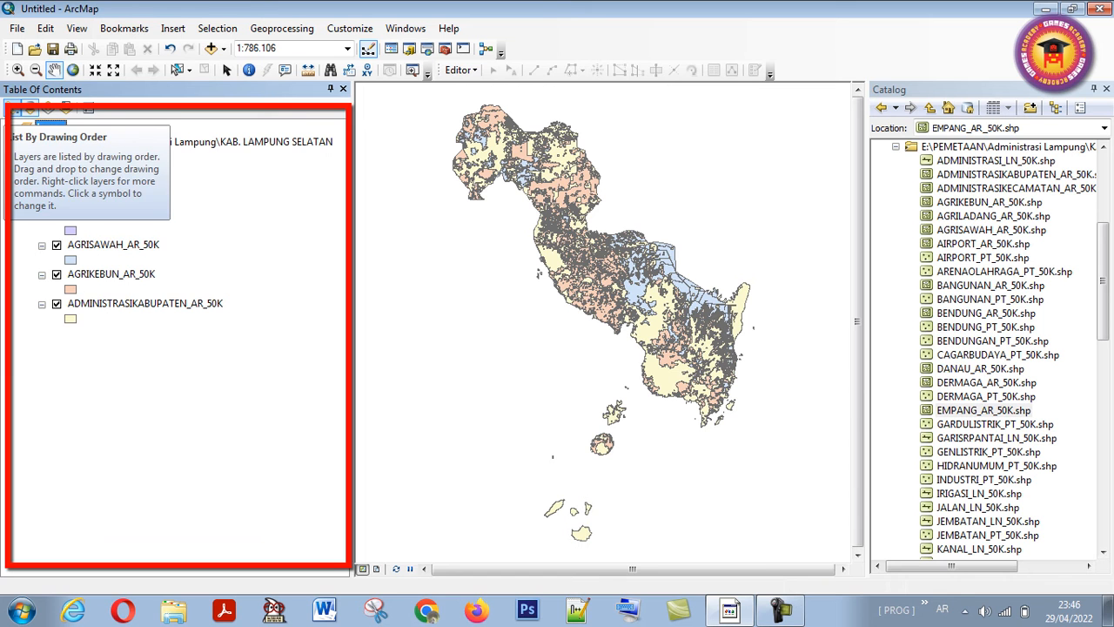
{"action": "left_click", "coordinate": [13, 109]}
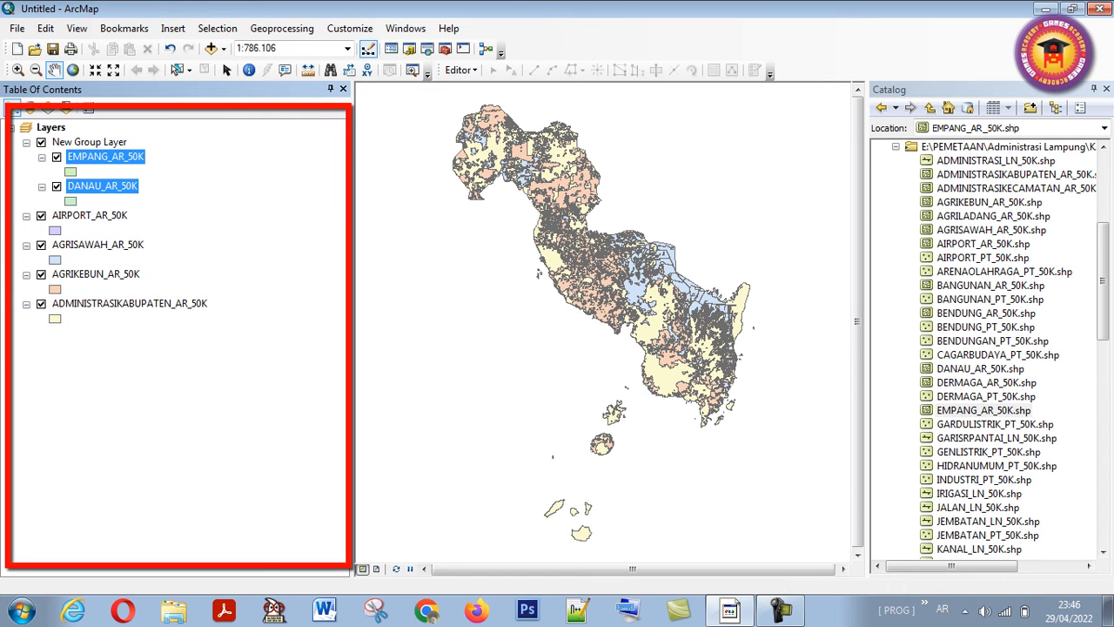
Step: Rename the group containing EMPANG_AR_50K and DANAU_AR_50K to perairan and collapse it in the layer list
{"action": "left_click", "coordinate": [41, 143]}
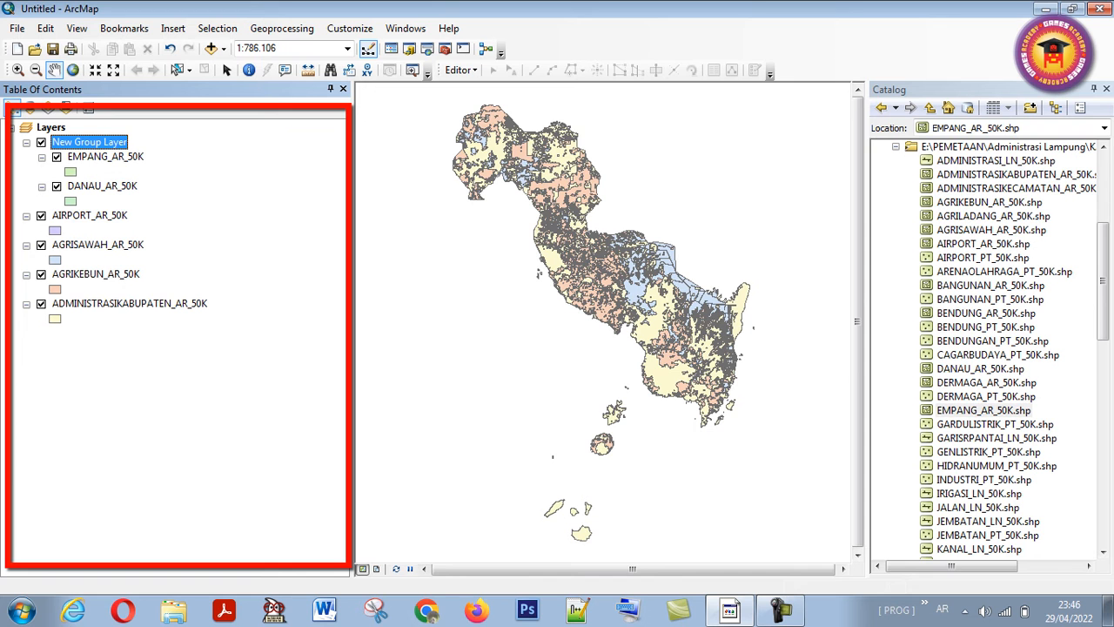
{"action": "double_click", "coordinate": [89, 142]}
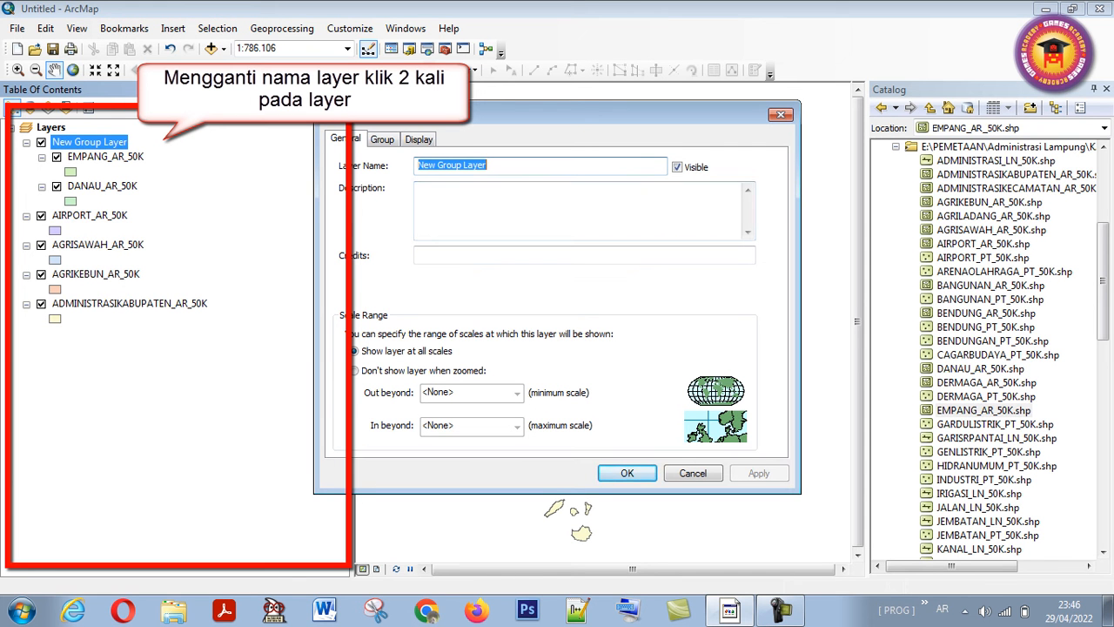
{"action": "type", "text": "؛ثق"}
{"action": "key", "text": "BackSpace"}
{"action": "key", "text": "BackSpace"}
{"action": "key", "text": "BackSpace"}
{"action": "key", "text": "alt+shift"}
{"action": "type", "text": "perairan"}
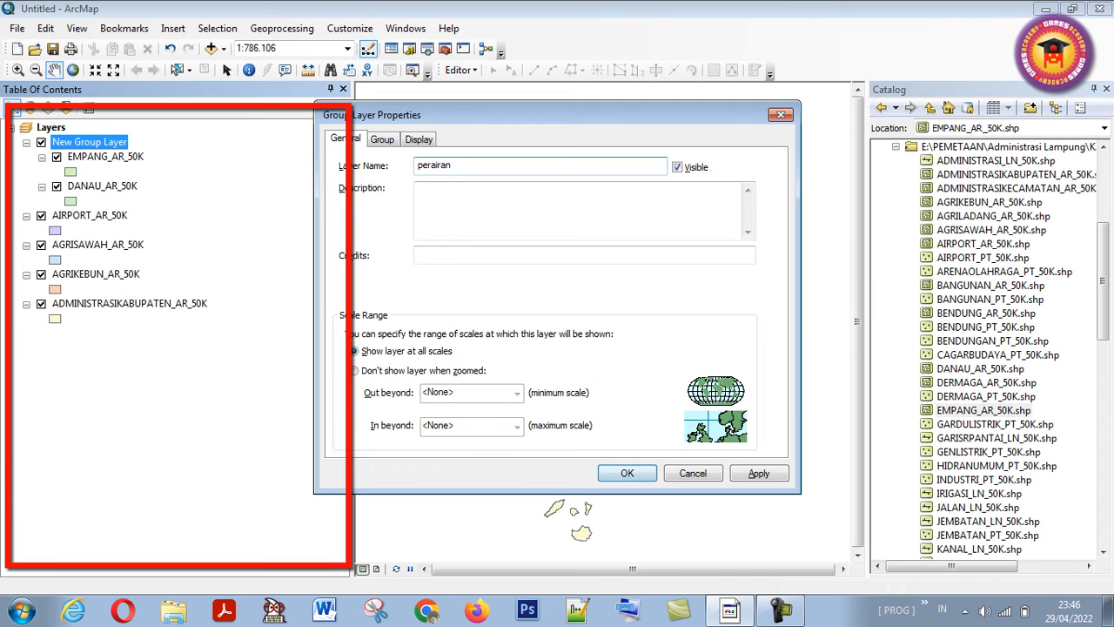
{"action": "key", "text": "Return"}
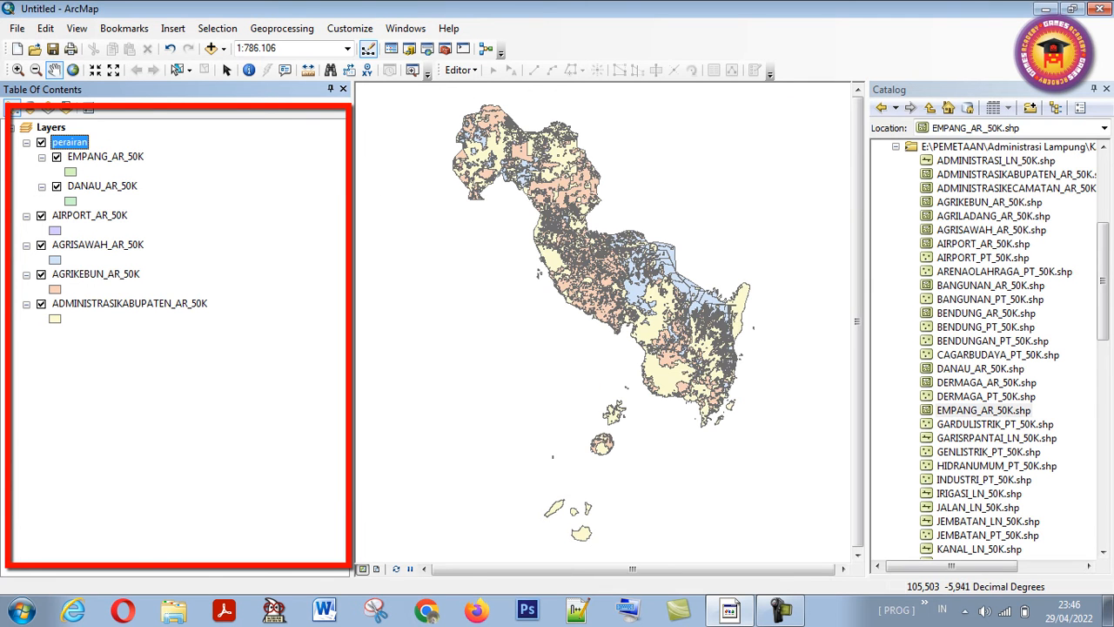
{"action": "left_click", "coordinate": [105, 156]}
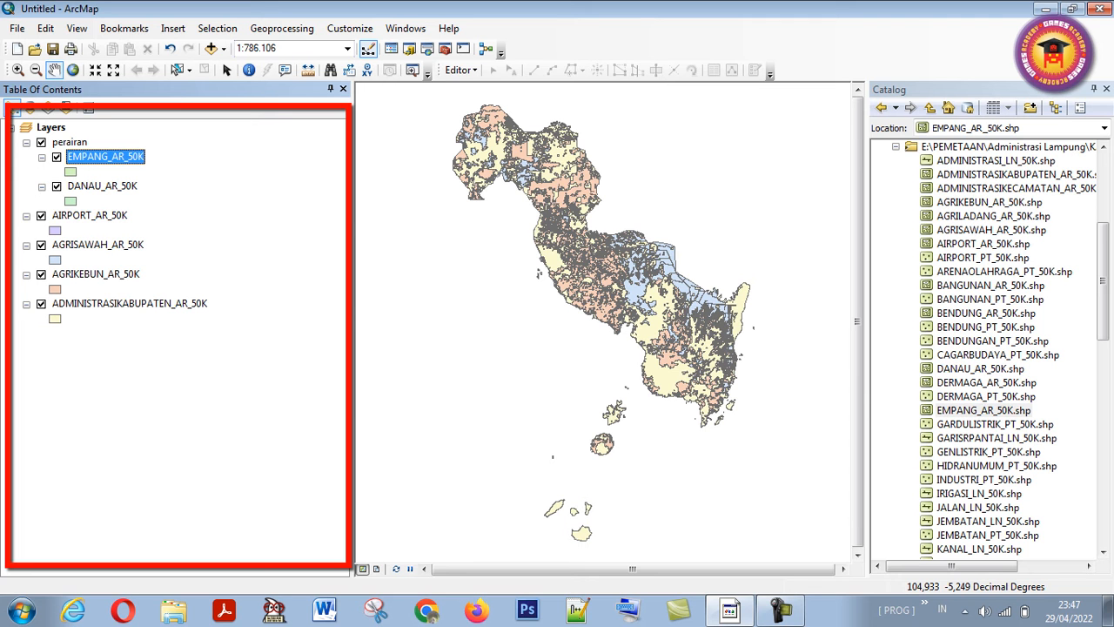
{"action": "left_click", "coordinate": [26, 143]}
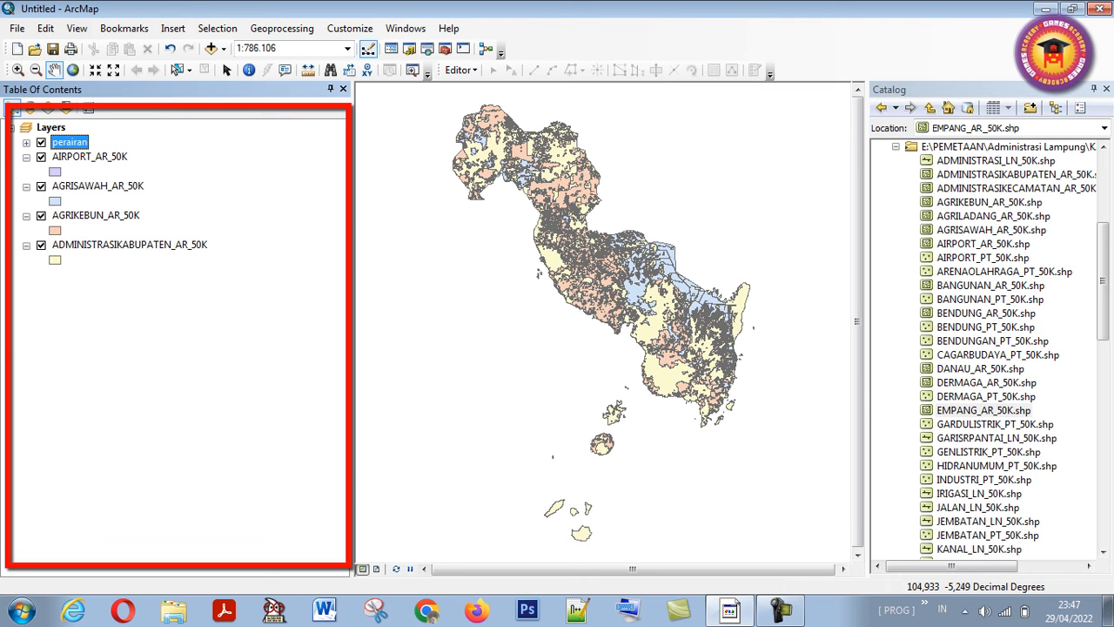
{"action": "key", "text": "Down"}
{"action": "key", "text": "Down"}
{"action": "key", "text": "Down"}
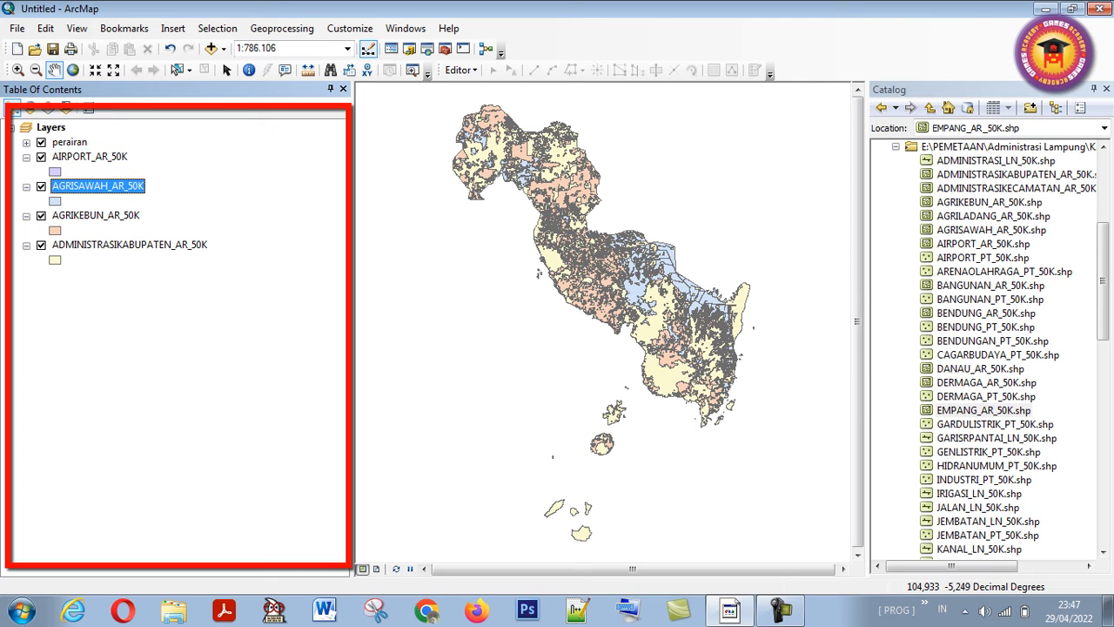
{"action": "left_click", "coordinate": [55, 171]}
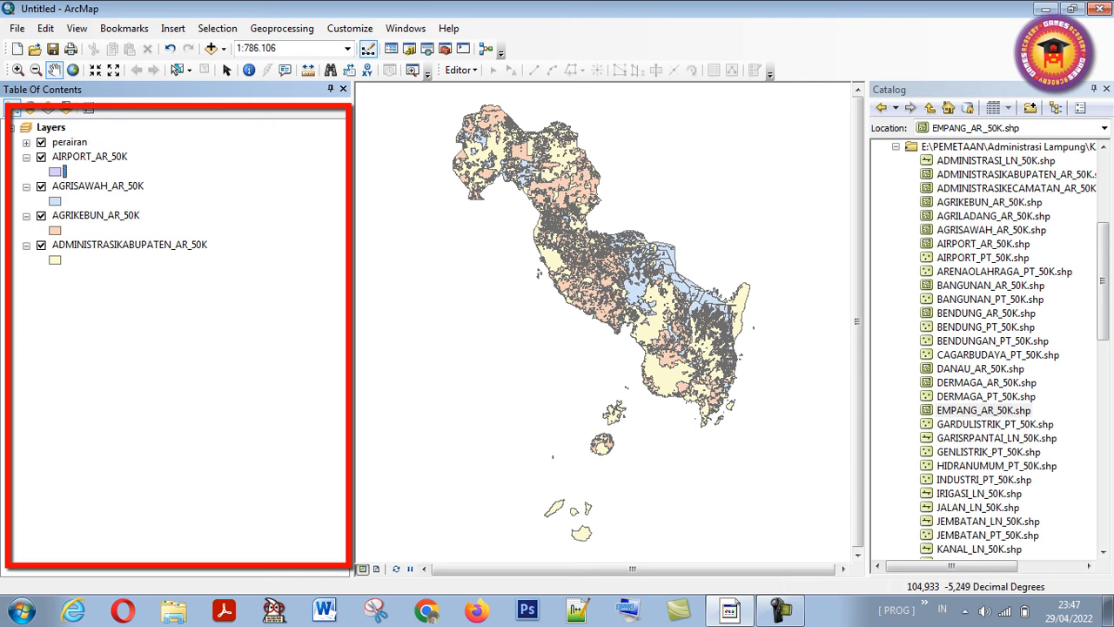
{"action": "key", "text": "Down"}
{"action": "key", "text": "Down"}
{"action": "key", "text": "Up"}
{"action": "key", "text": "Down"}
{"action": "key", "text": "Up"}
{"action": "key", "text": "Down"}
Step: Group the AGRISAWAH_AR_50K and AGRIKEBUN_AR_50K layers into a new group layer
{"action": "key", "text": "Up"}
{"action": "key", "text": "Up"}
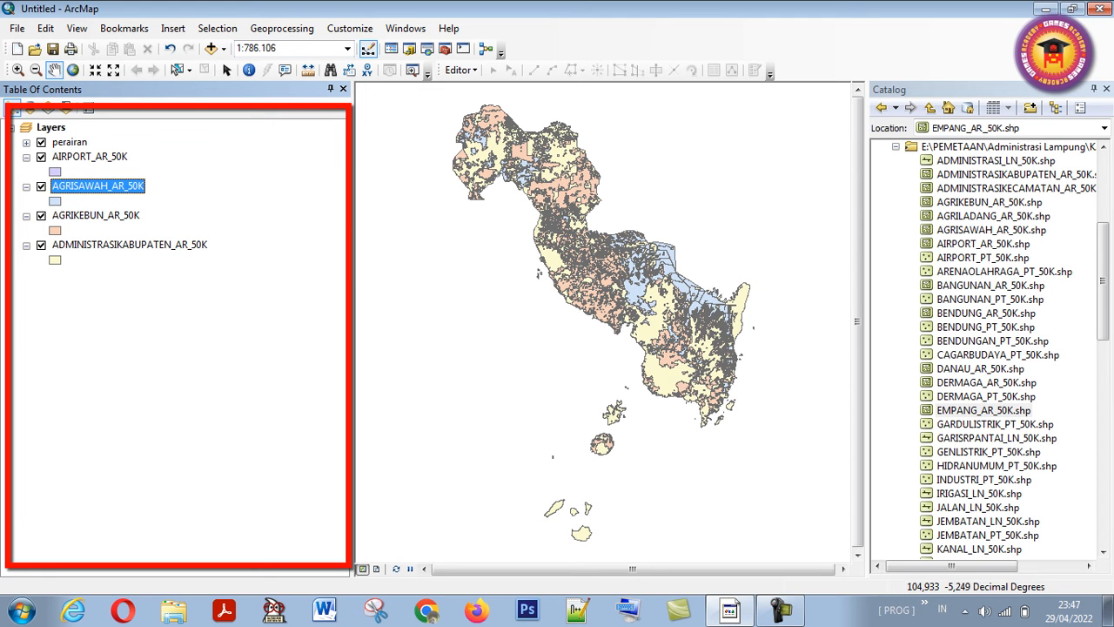
{"action": "left_click", "coordinate": [111, 214], "text": "ctrl"}
{"action": "right_click", "coordinate": [110, 210]}
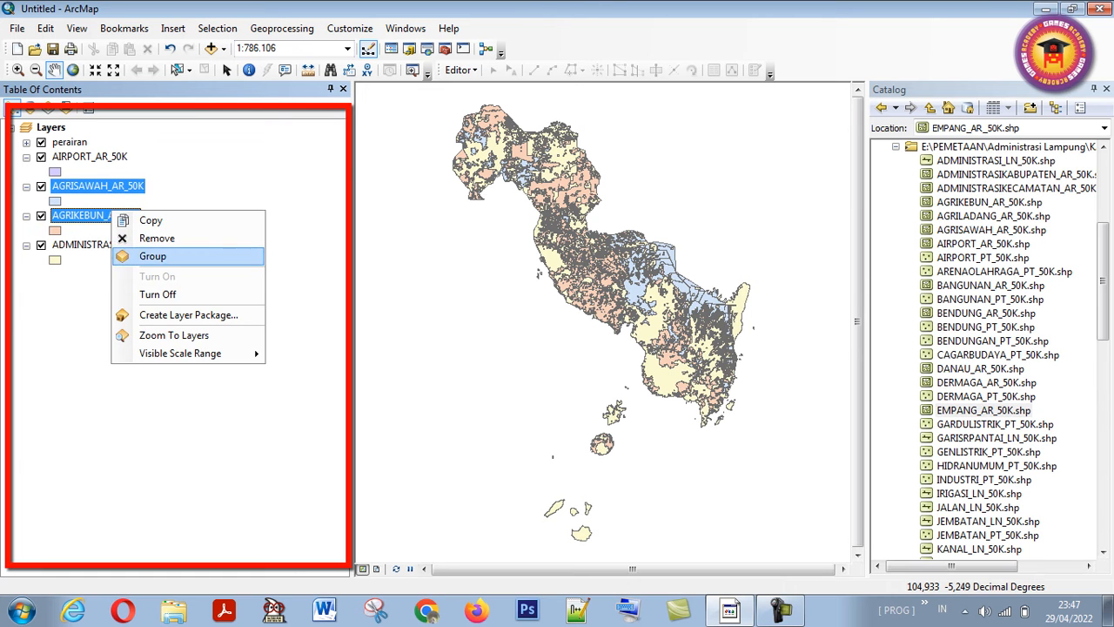
{"action": "left_click", "coordinate": [152, 256]}
Step: Rename the group containing AGRISAWAH_AR_50K and AGRIKEBUN_AR_50K to pertanian and collapse it in the layer list
{"action": "double_click", "coordinate": [90, 186]}
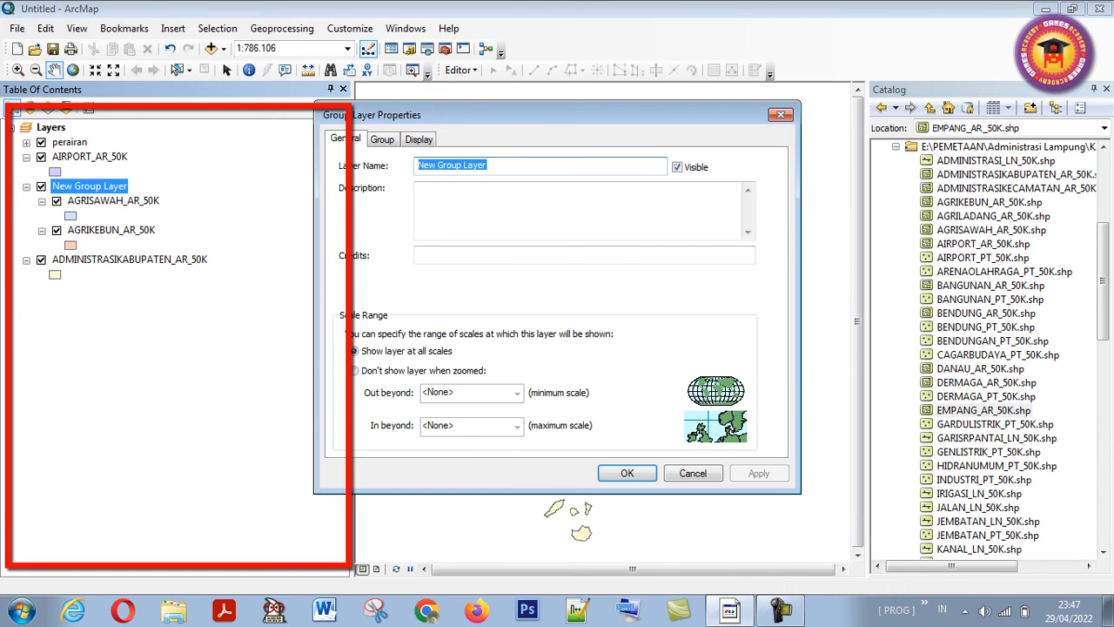
{"action": "type", "text": "peet"}
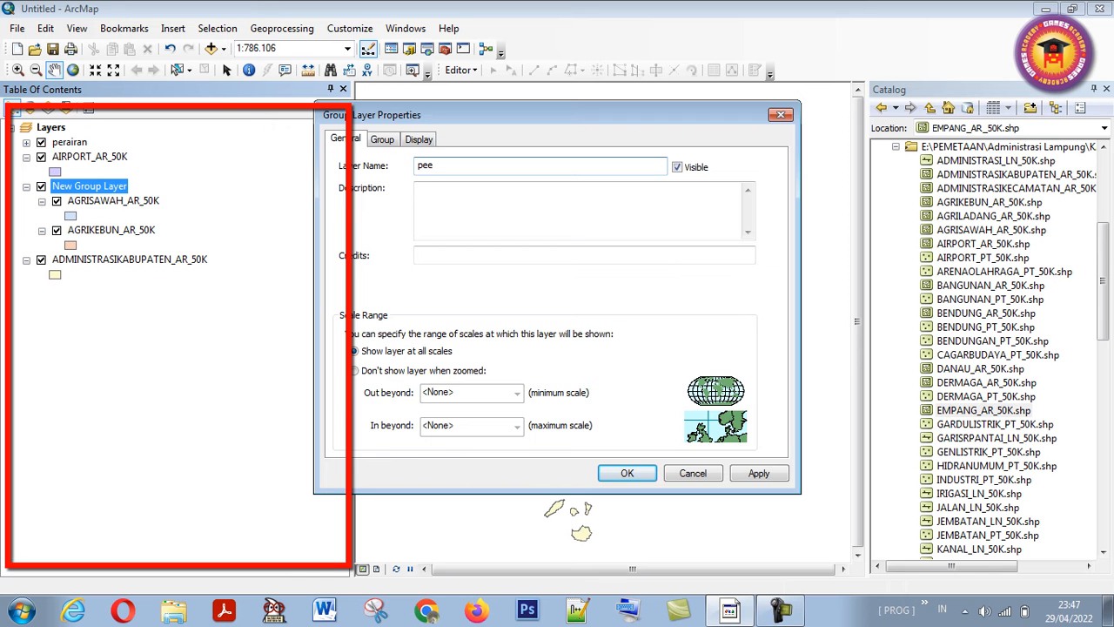
{"action": "key", "text": "BackSpace"}
{"action": "key", "text": "BackSpace"}
{"action": "type", "text": "rtanian"}
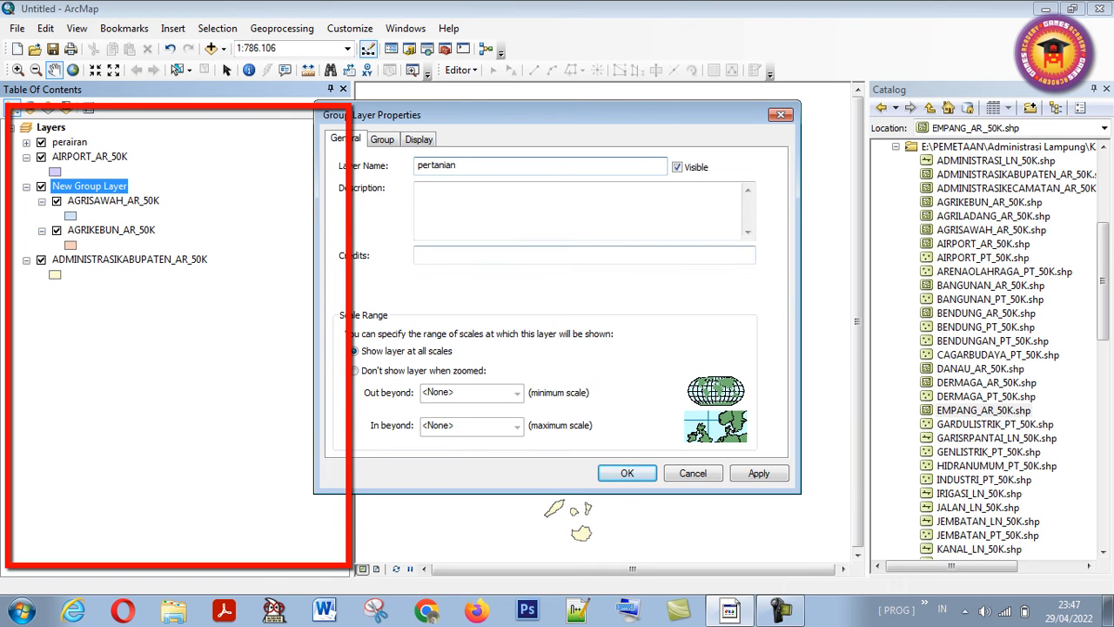
{"action": "left_click", "coordinate": [627, 473]}
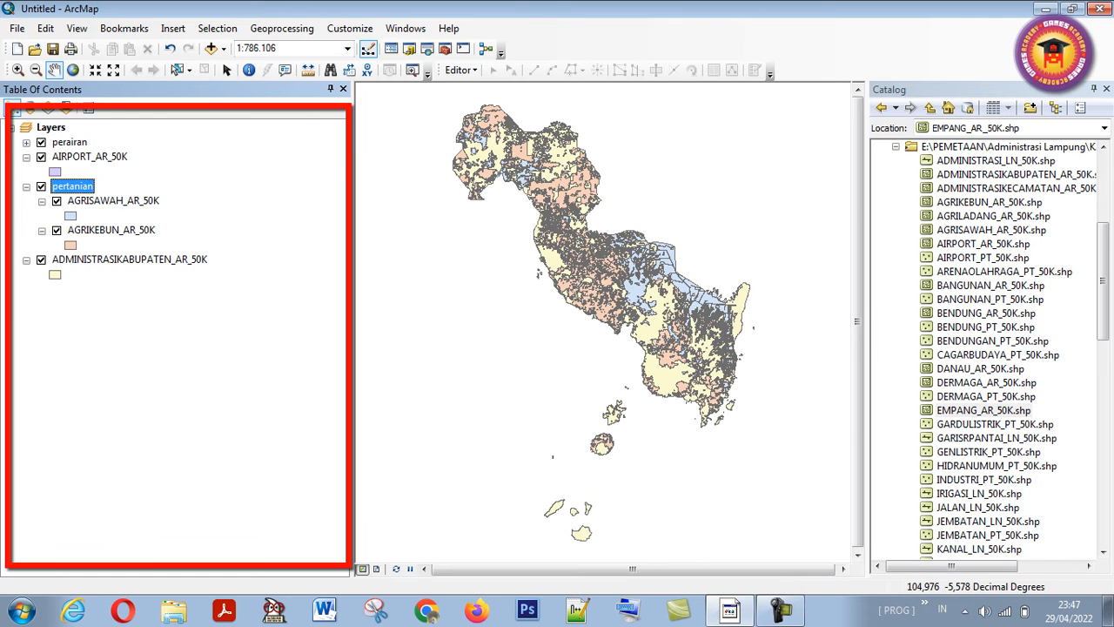
{"action": "left_click", "coordinate": [27, 187]}
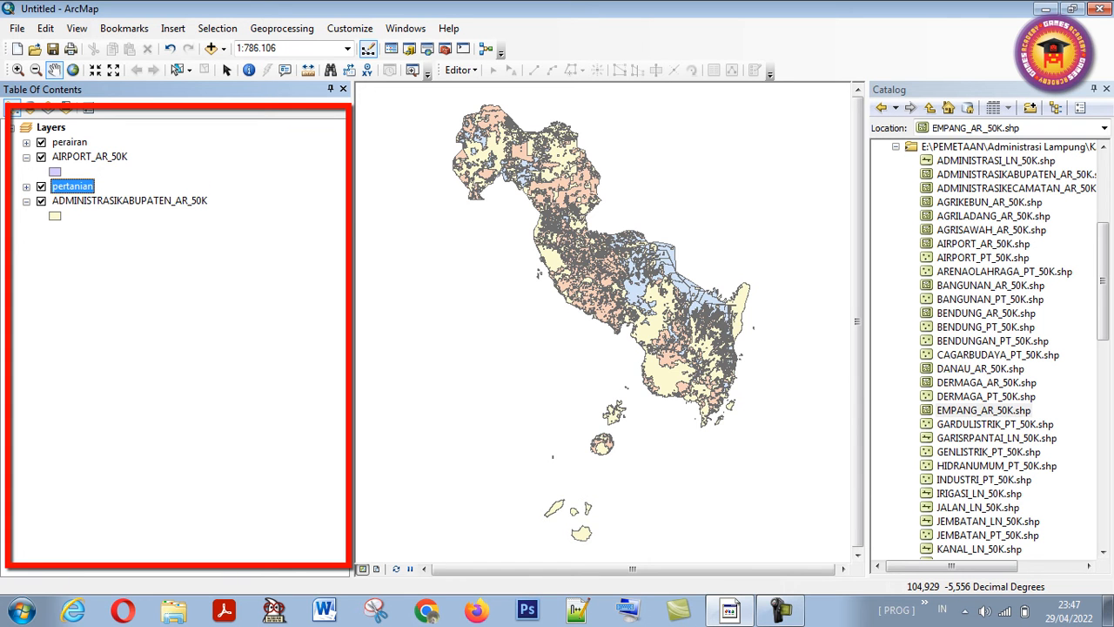
Step: Ungroup the perairan and pertanian group layers so their layers are separate again
{"action": "left_click", "coordinate": [26, 142]}
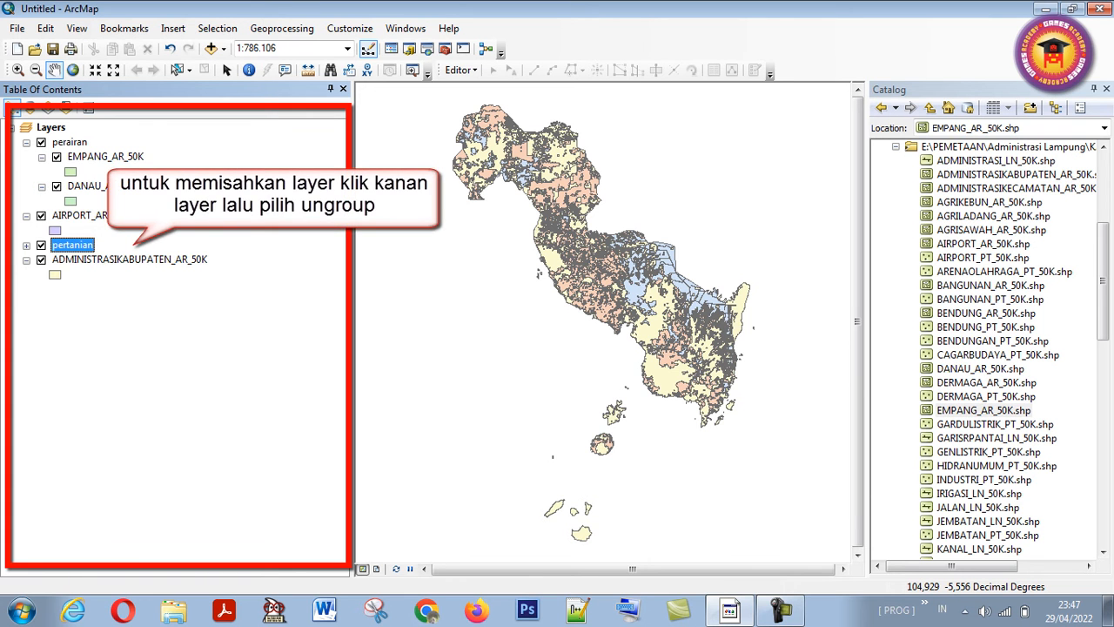
{"action": "right_click", "coordinate": [52, 140]}
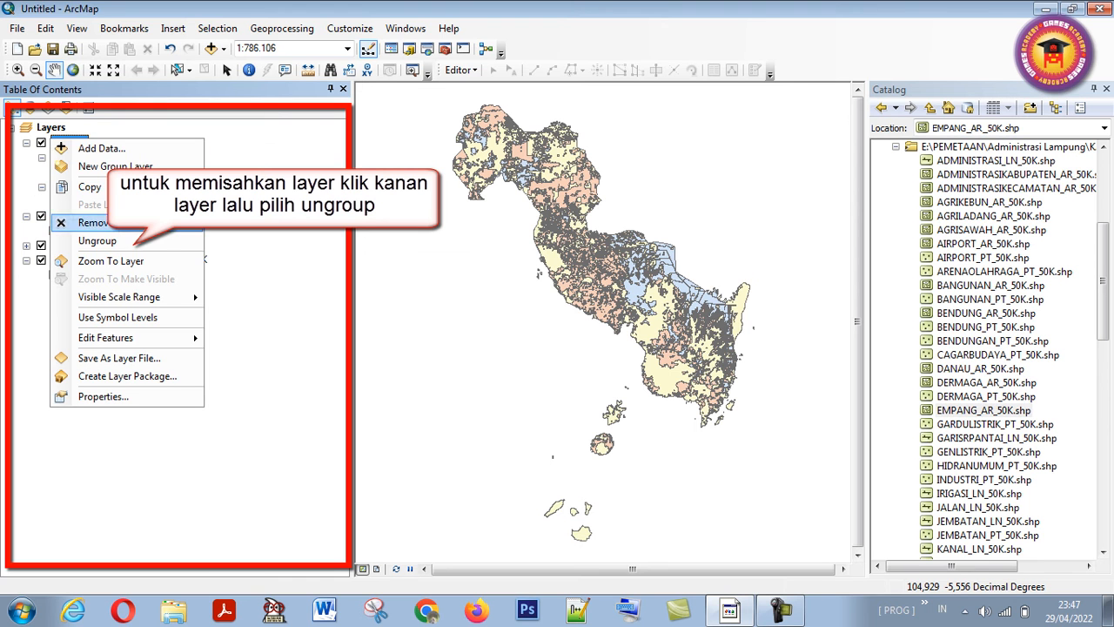
{"action": "left_click", "coordinate": [97, 241]}
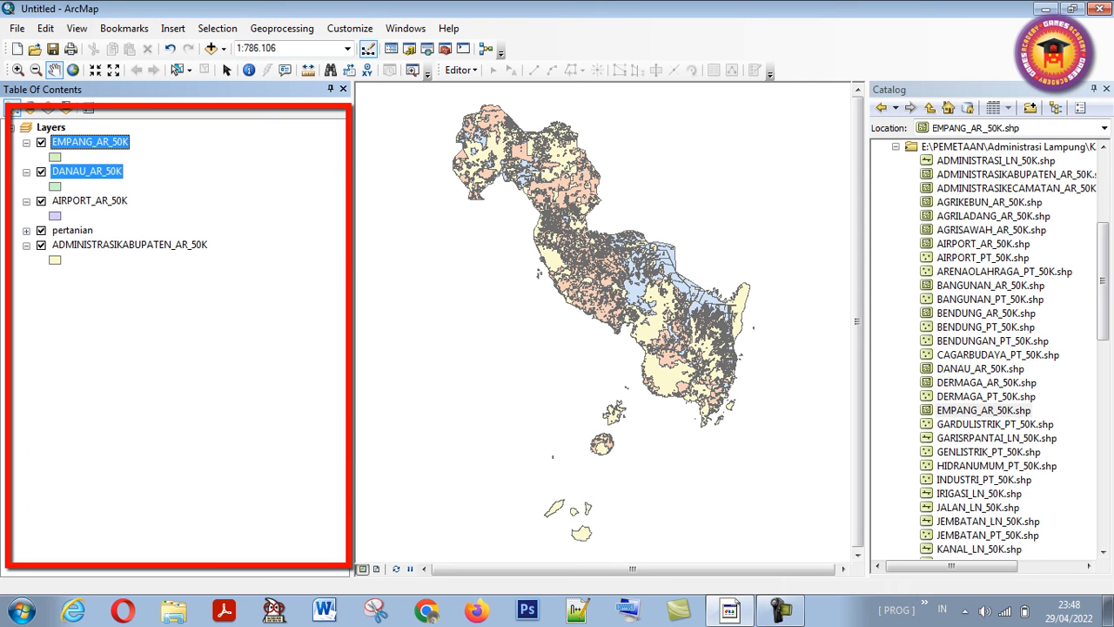
{"action": "right_click", "coordinate": [59, 228]}
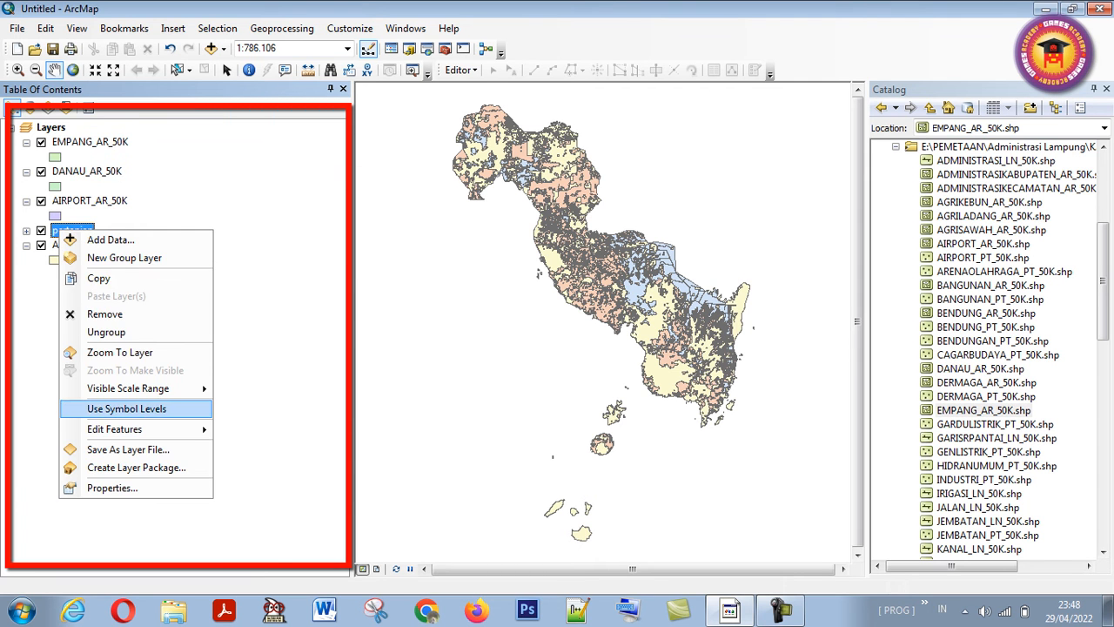
{"action": "left_click", "coordinate": [106, 332]}
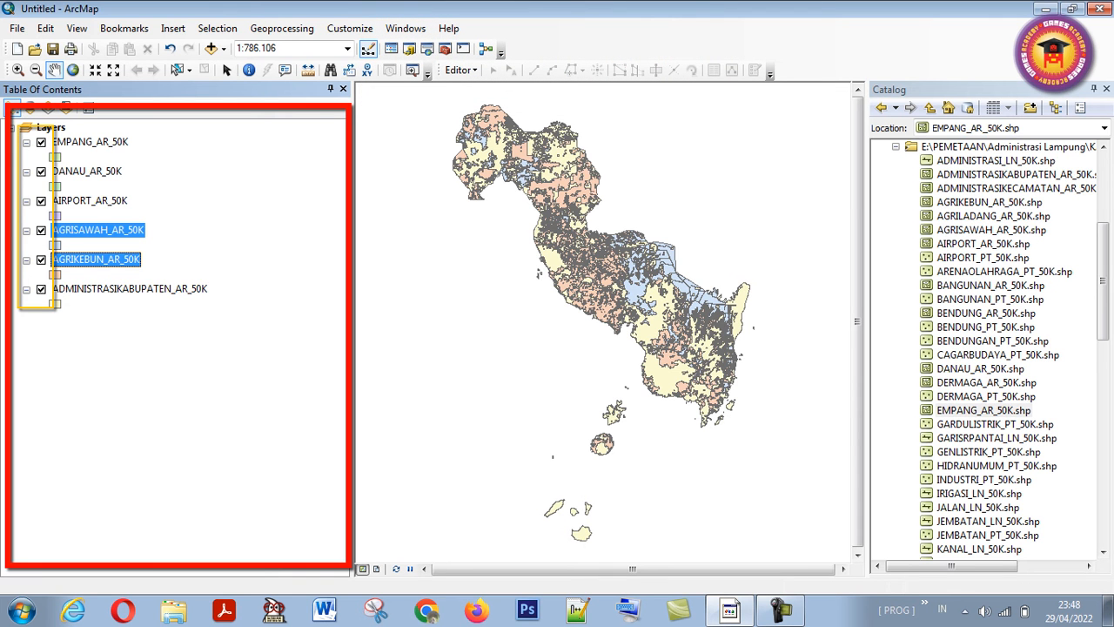
Step: Examine the plantation and rice field areas on the map at a scale of 1:250.000
{"action": "scroll", "coordinate": [592, 301], "scroll_direction": "down", "scroll_amount": 2}
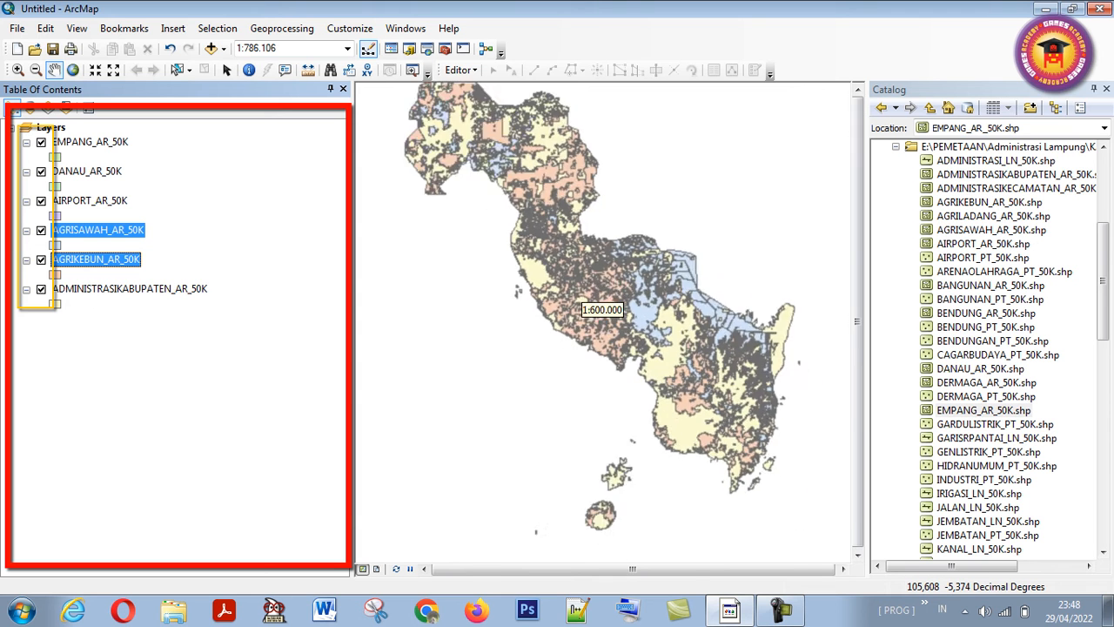
{"action": "scroll", "coordinate": [602, 313], "scroll_direction": "down", "scroll_amount": 3}
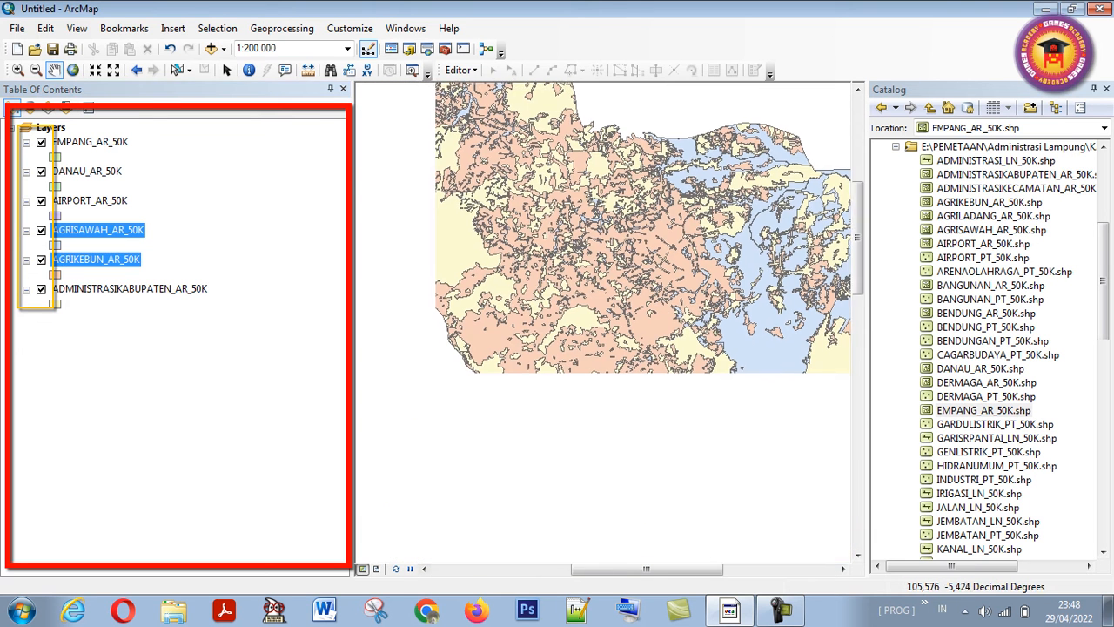
{"action": "scroll", "coordinate": [602, 313], "scroll_direction": "up", "scroll_amount": 1}
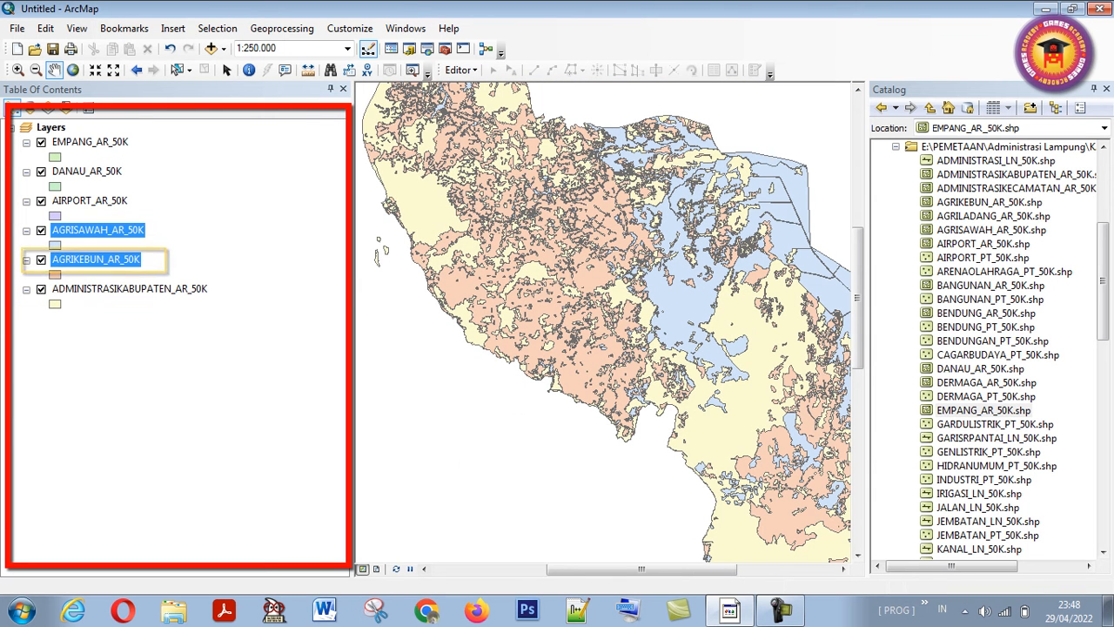
Step: Toggle the visibility of the AGRIKEBUN_AR_50K and DANAU_AR_50K layers off and on, comparing how the map looks
{"action": "left_click", "coordinate": [41, 259]}
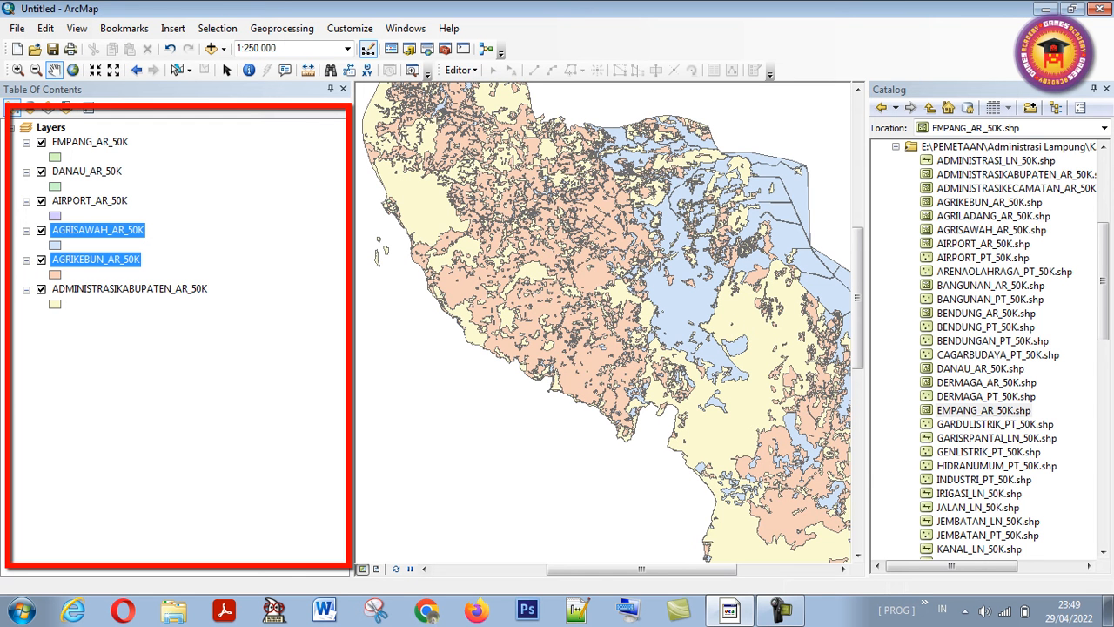
{"action": "left_click", "coordinate": [41, 171]}
{"action": "scroll", "coordinate": [597, 310], "scroll_direction": "down", "scroll_amount": 3}
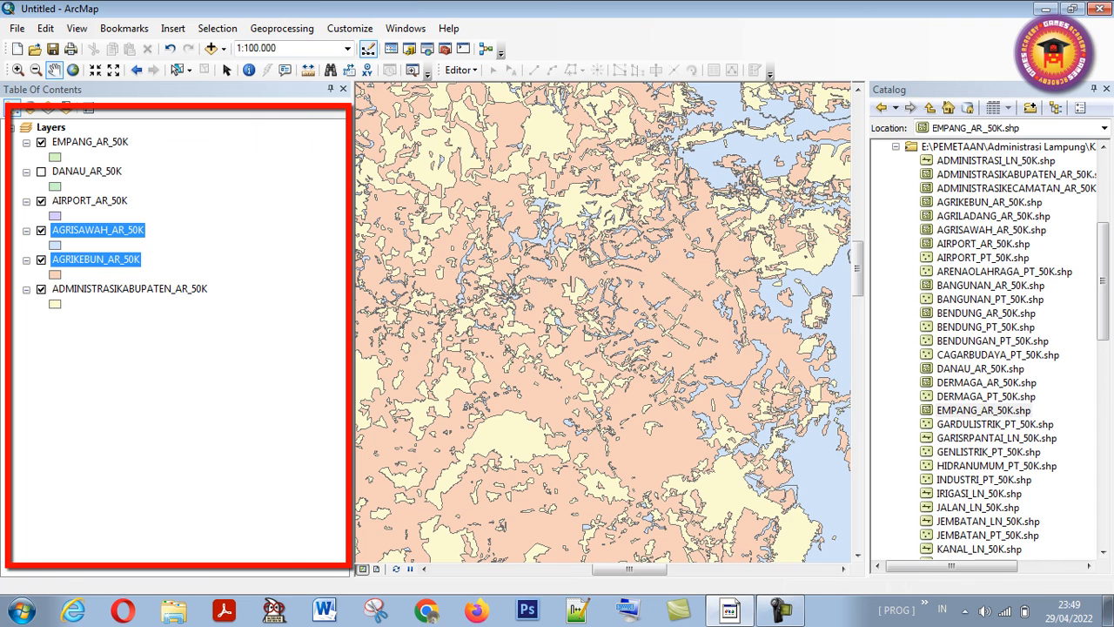
{"action": "scroll", "coordinate": [559, 310], "scroll_direction": "up", "scroll_amount": 3}
{"action": "scroll", "coordinate": [599, 310], "scroll_direction": "down", "scroll_amount": 6}
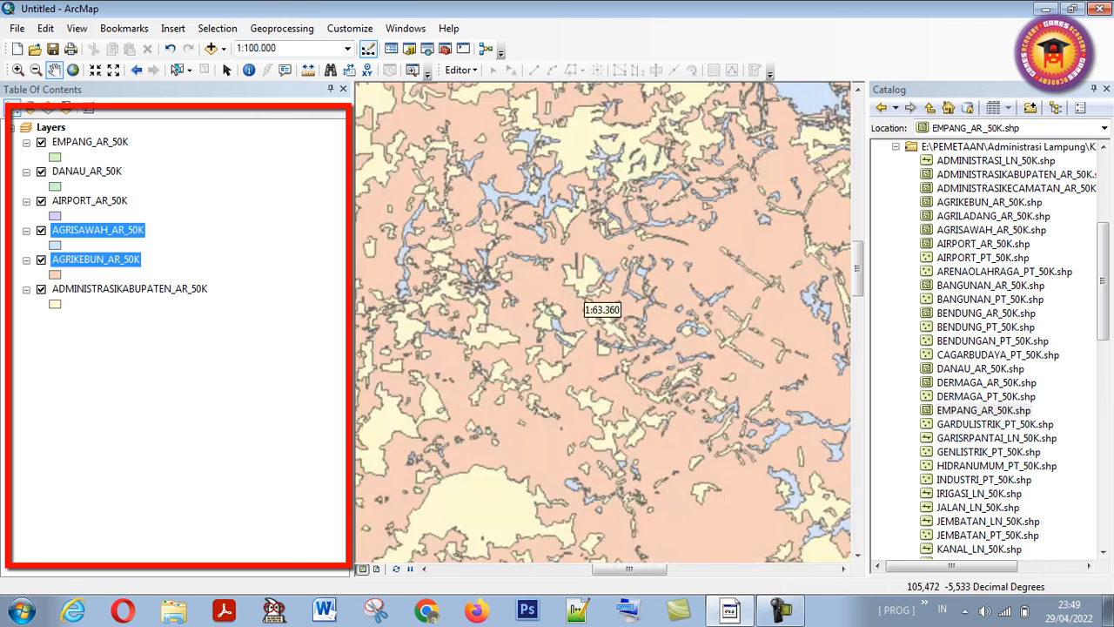
{"action": "left_click", "coordinate": [41, 172]}
{"action": "left_click", "coordinate": [41, 171]}
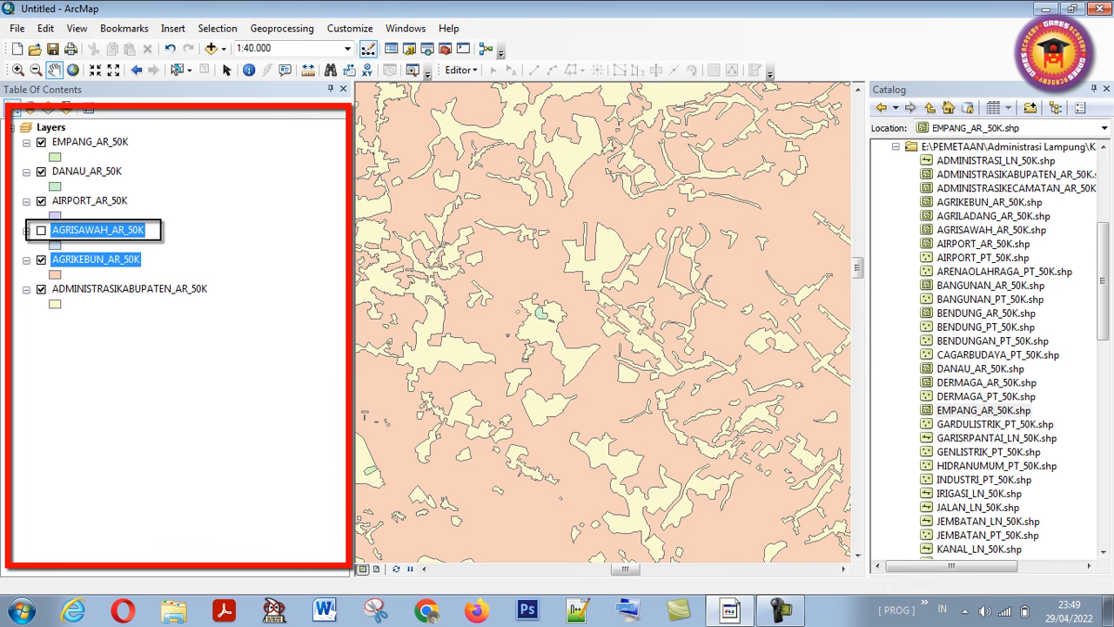
Step: Turn the AGRISAWAH_AR_50K layer back on and view the rice field areas on the map down to a scale of 1:300.000
{"action": "left_click", "coordinate": [41, 230]}
{"action": "scroll", "coordinate": [438, 199], "scroll_direction": "down", "scroll_amount": 2}
{"action": "scroll", "coordinate": [438, 200], "scroll_direction": "up", "scroll_amount": 1}
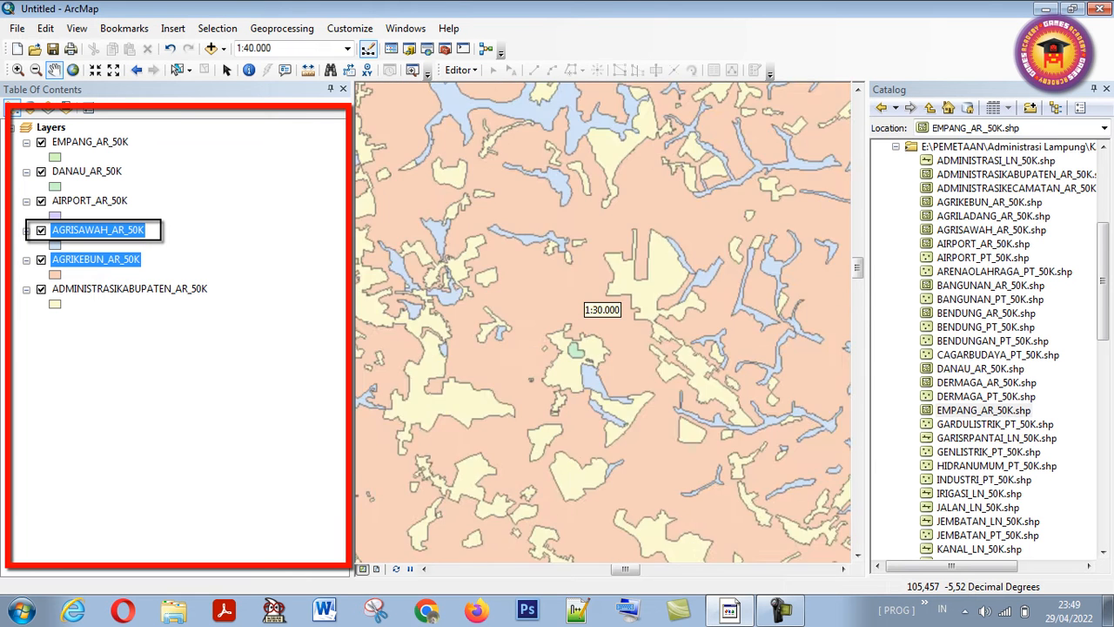
{"action": "scroll", "coordinate": [452, 205], "scroll_direction": "up", "scroll_amount": 5}
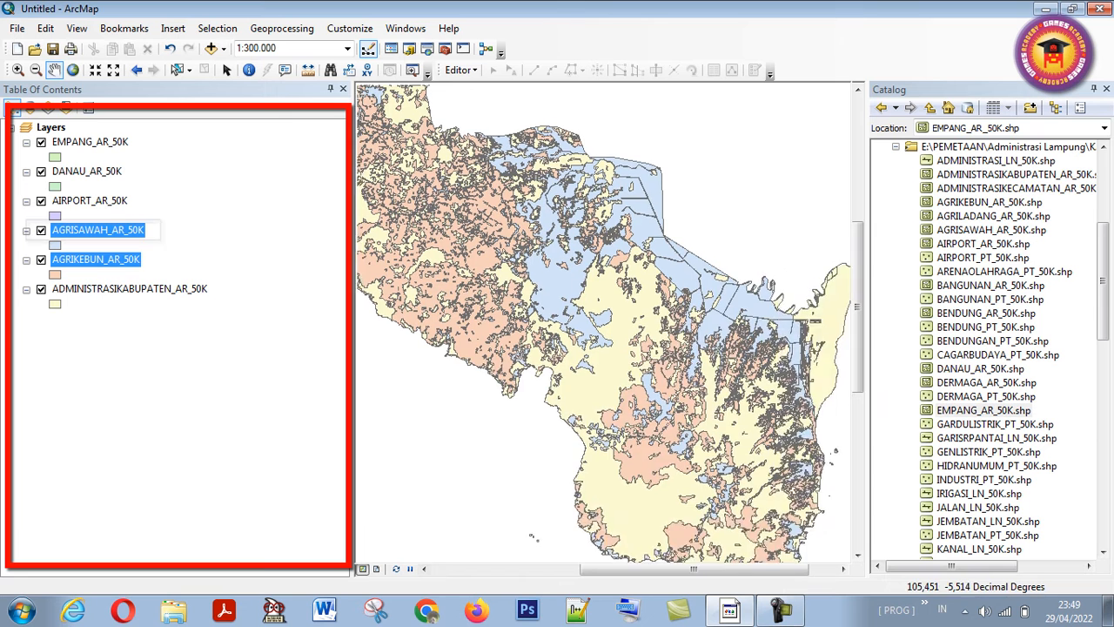
{"action": "left_click_drag", "start_coordinate": [453, 205], "coordinate": [525, 250]}
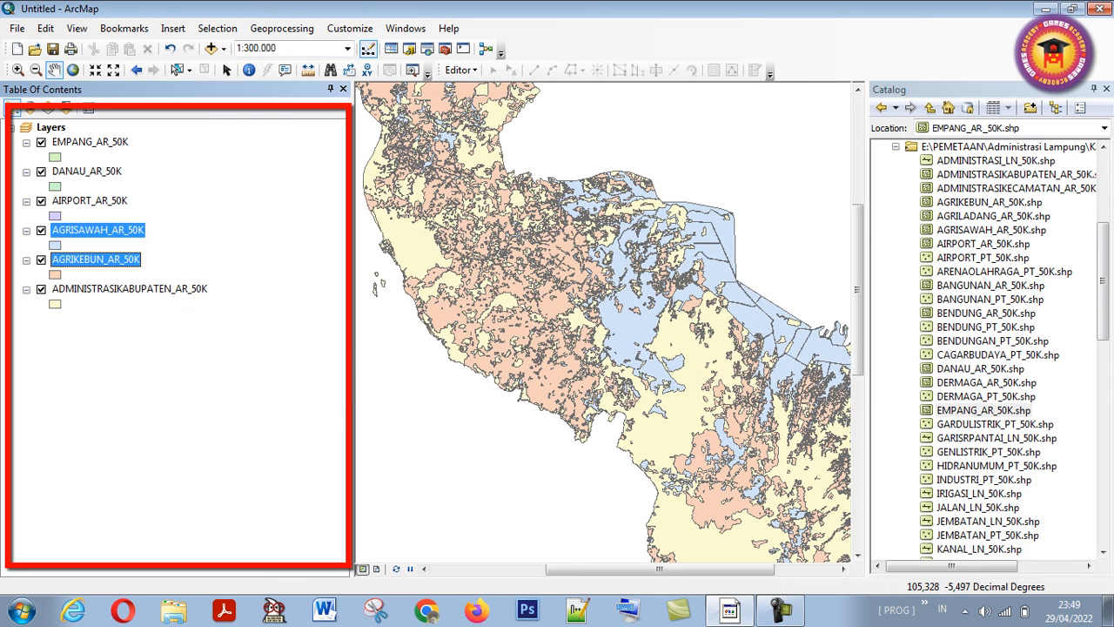
Step: Move the AGRIKEBUN_AR_50K layer below ADMINISTRASIKABUPATEN_AR_50K in the layer order, and return it above that layer
{"action": "left_click", "coordinate": [97, 231]}
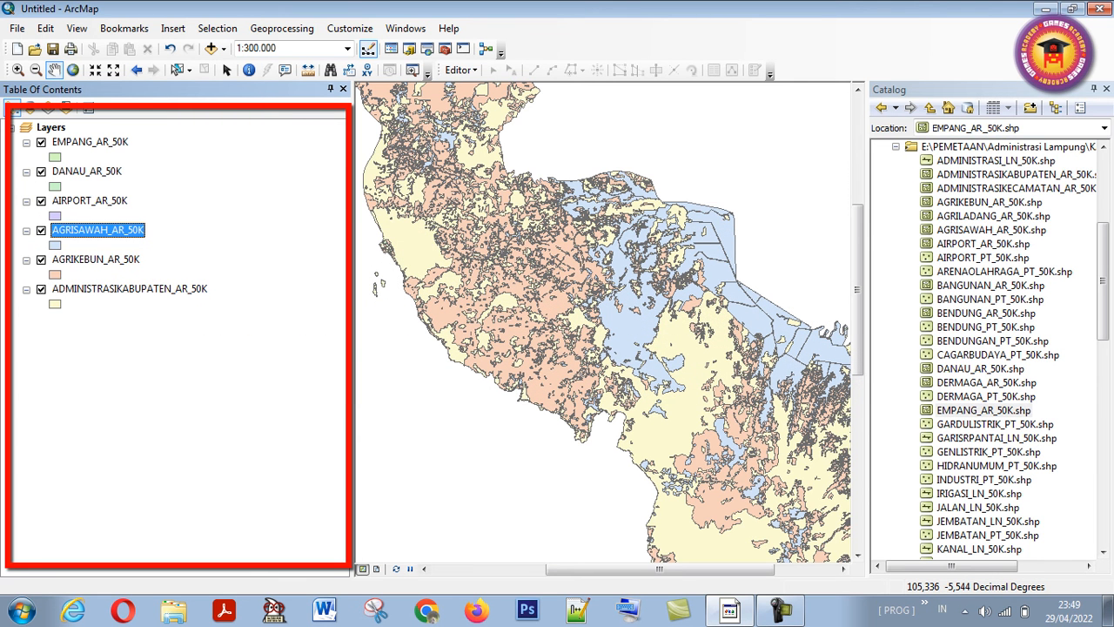
{"action": "left_click", "coordinate": [96, 259]}
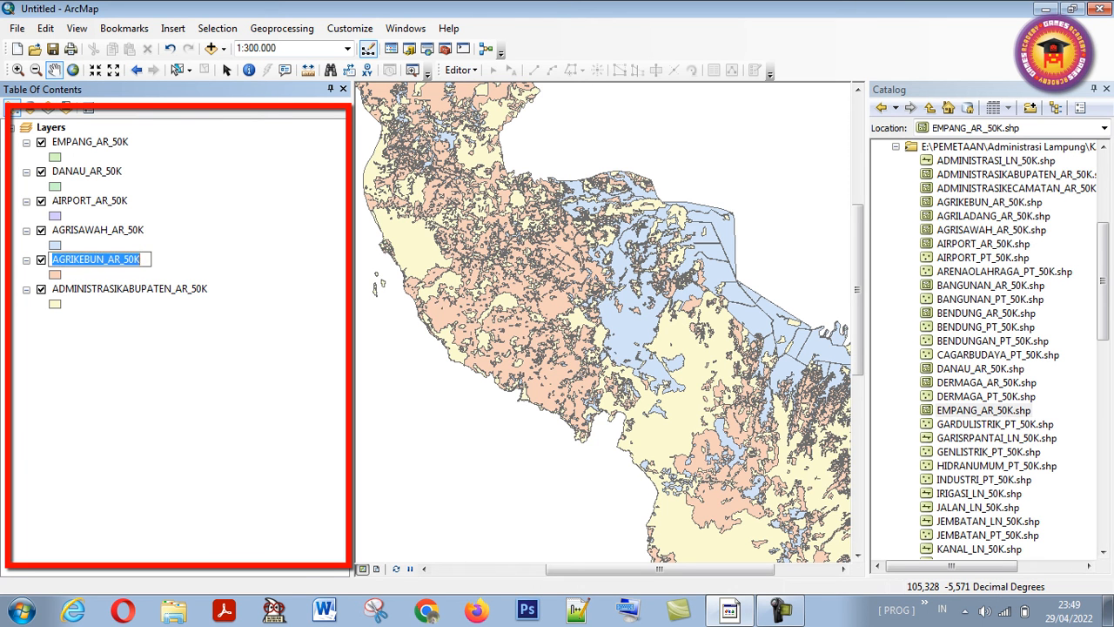
{"action": "left_click_drag", "start_coordinate": [95, 259], "coordinate": [122, 306]}
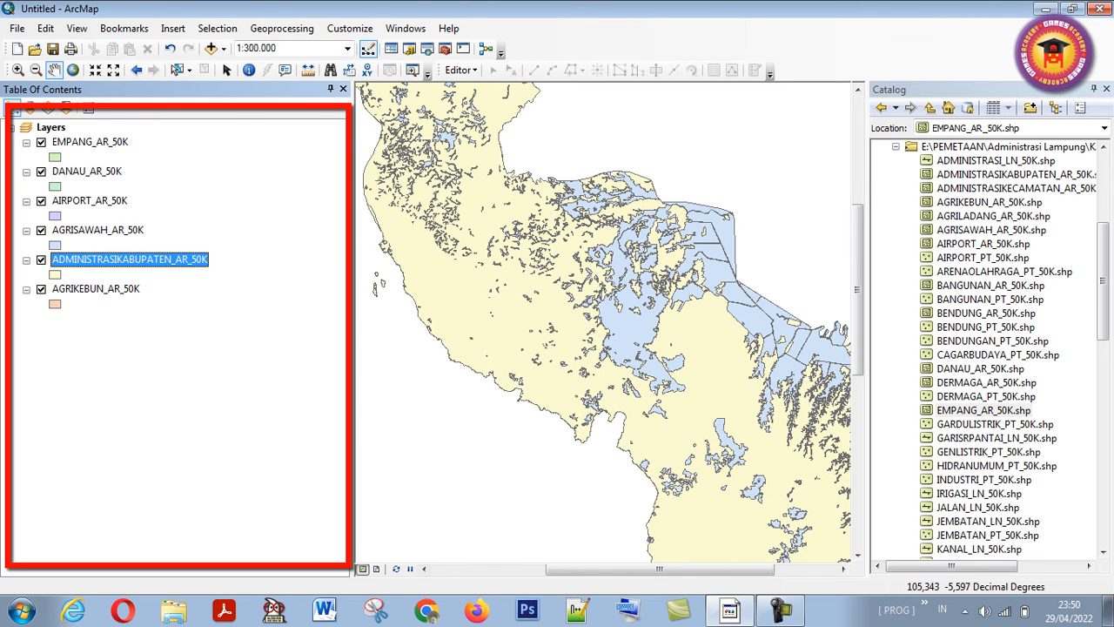
{"action": "left_click", "coordinate": [96, 289]}
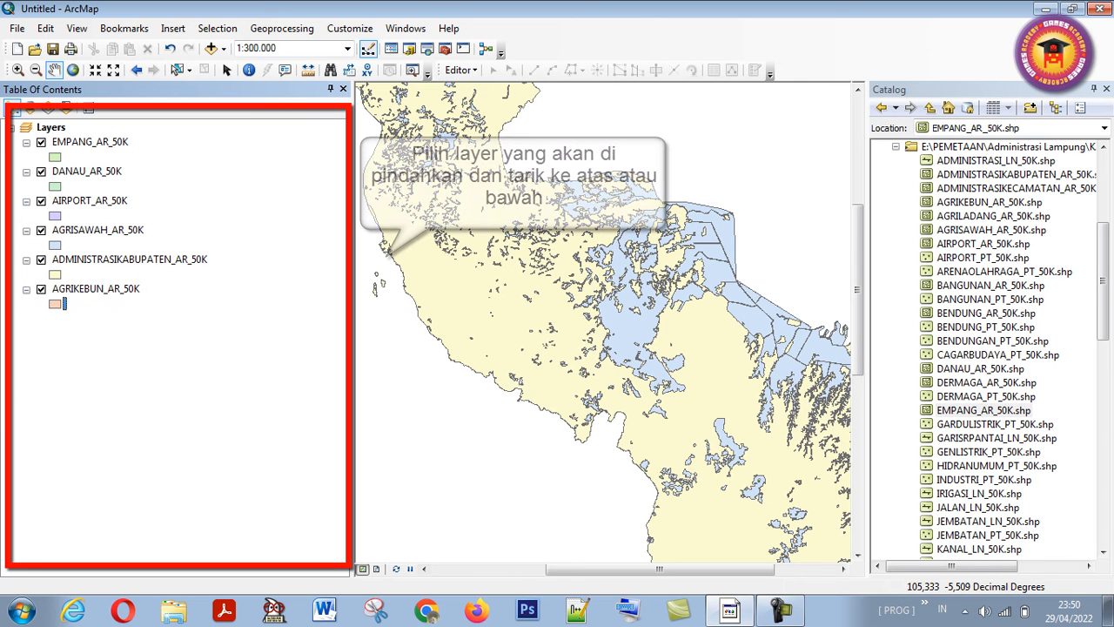
{"action": "left_click_drag", "start_coordinate": [96, 288], "coordinate": [96, 253]}
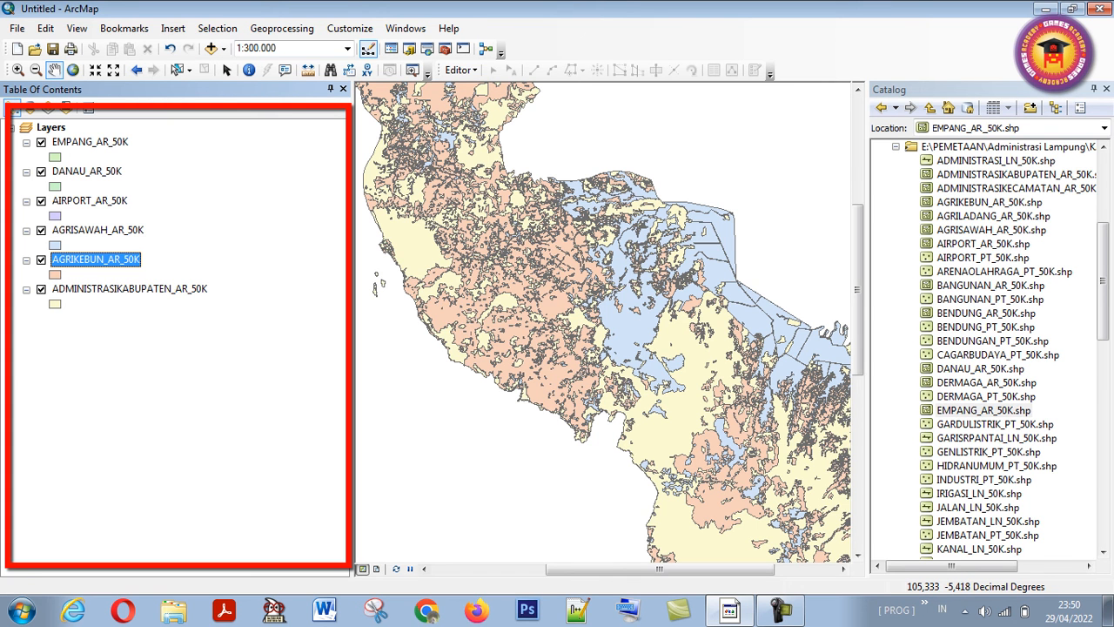
{"action": "double_click", "coordinate": [89, 201]}
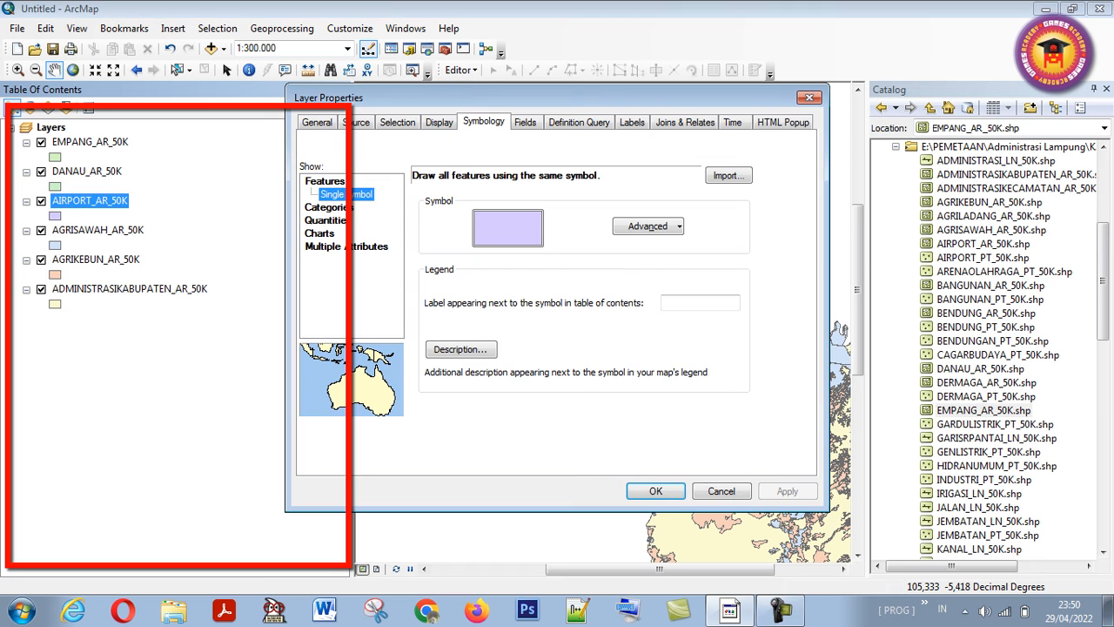
{"action": "left_click", "coordinate": [808, 97]}
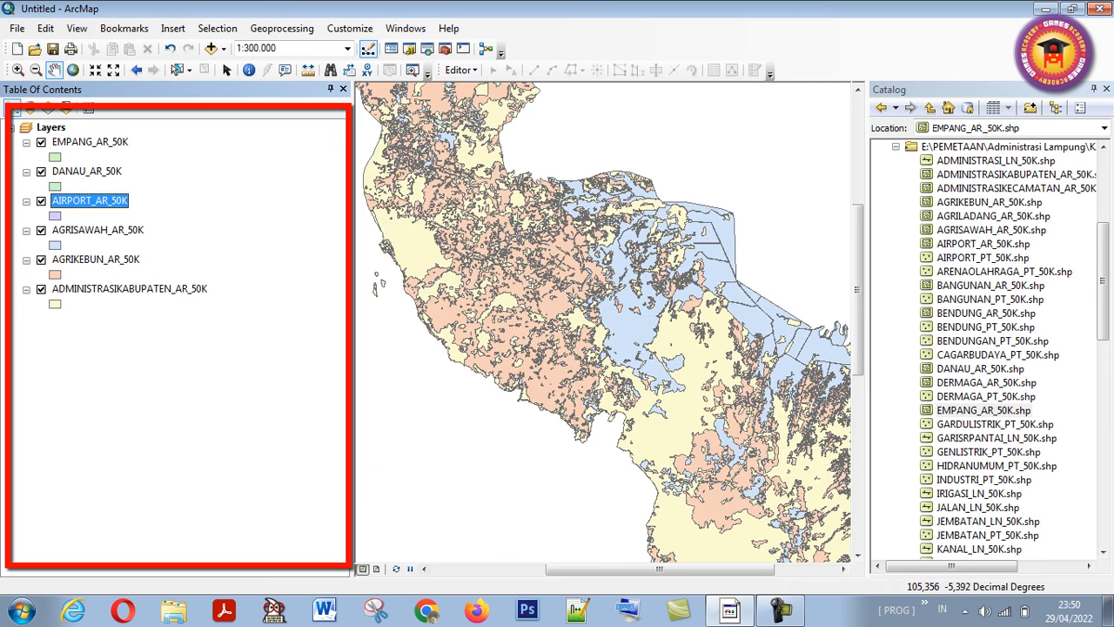
{"action": "left_click", "coordinate": [41, 172]}
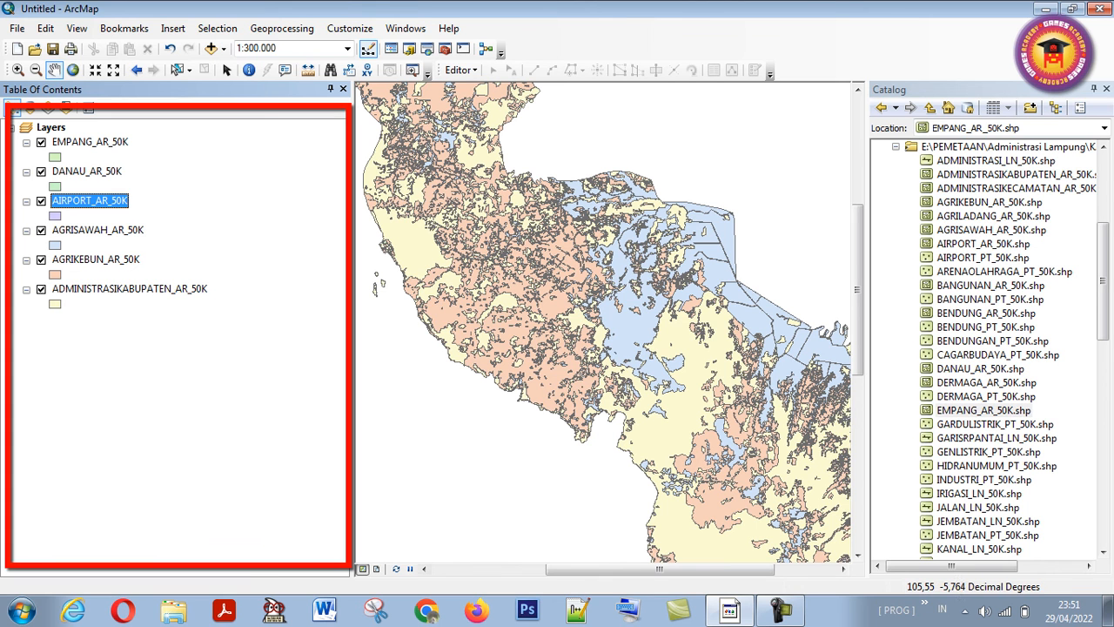
{"action": "left_click", "coordinate": [87, 171], "text": "ctrl"}
{"action": "mouse_move", "coordinate": [87, 171]}
{"action": "left_mouse_down"}
{"action": "mouse_move", "coordinate": [87, 211]}
{"action": "mouse_move", "coordinate": [87, 165]}
{"action": "left_mouse_up"}
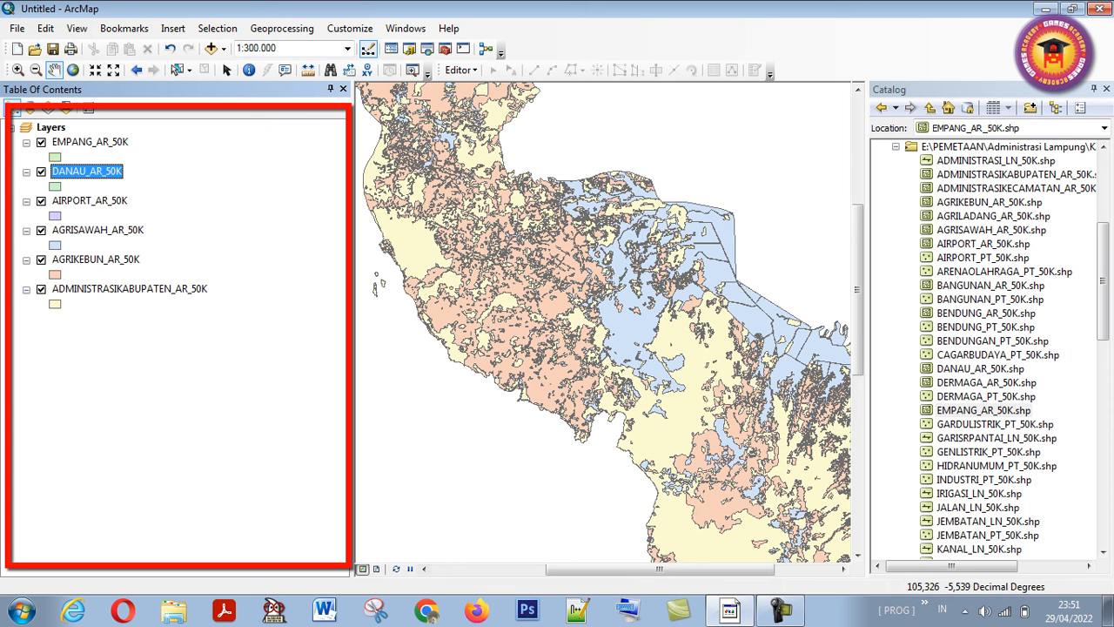
Step: Rename the AIRPORT_AR_50K layer to airport
{"action": "left_click", "coordinate": [90, 201]}
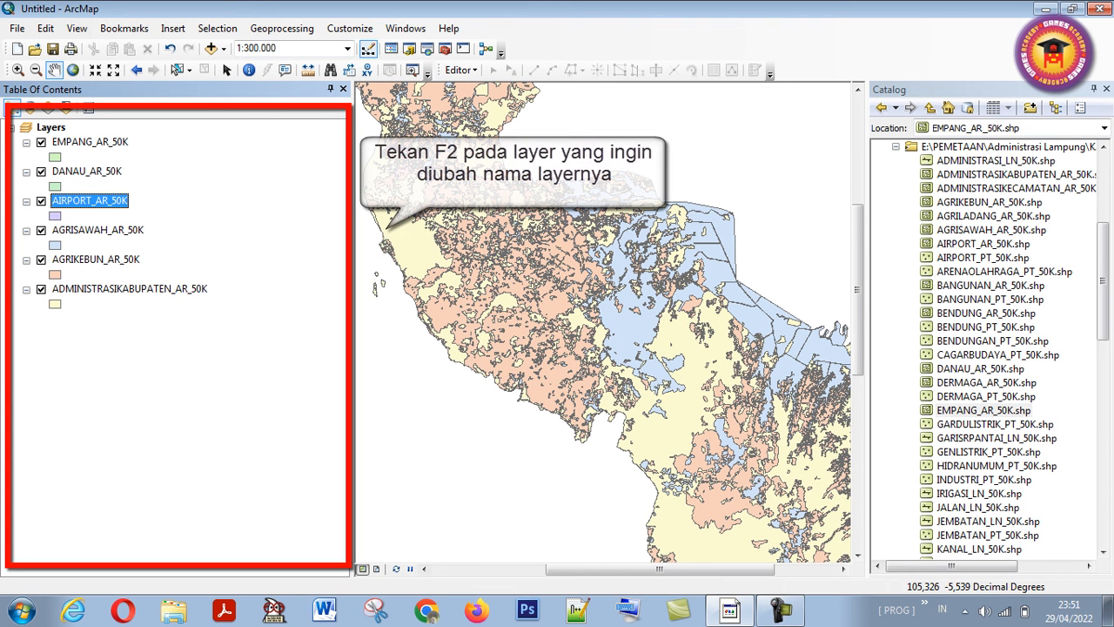
{"action": "key", "text": "F2"}
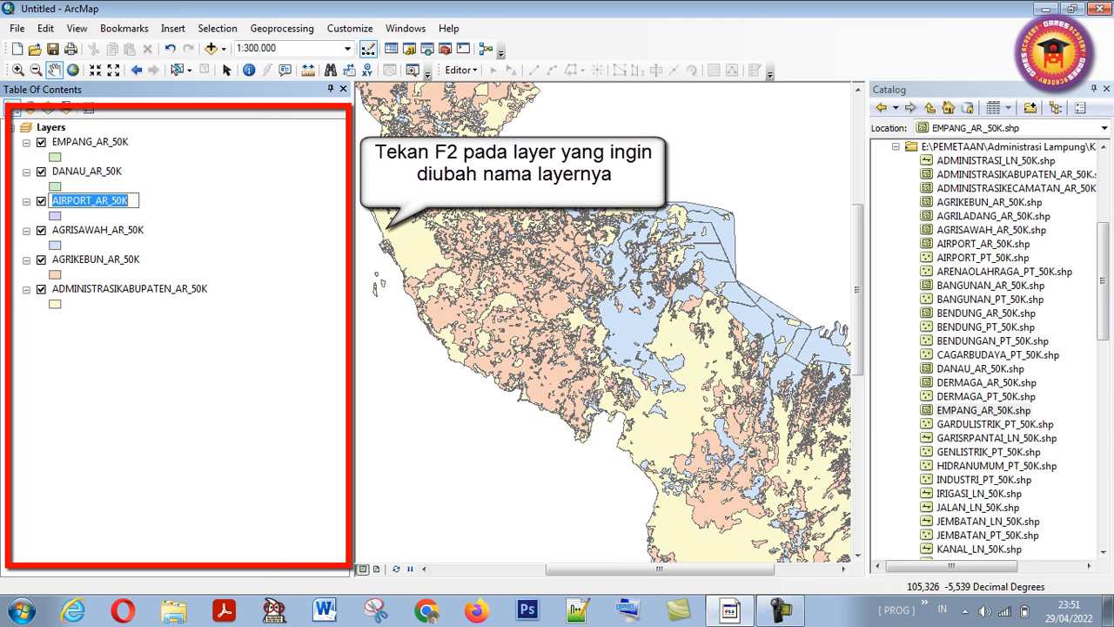
{"action": "type", "text": "air"}
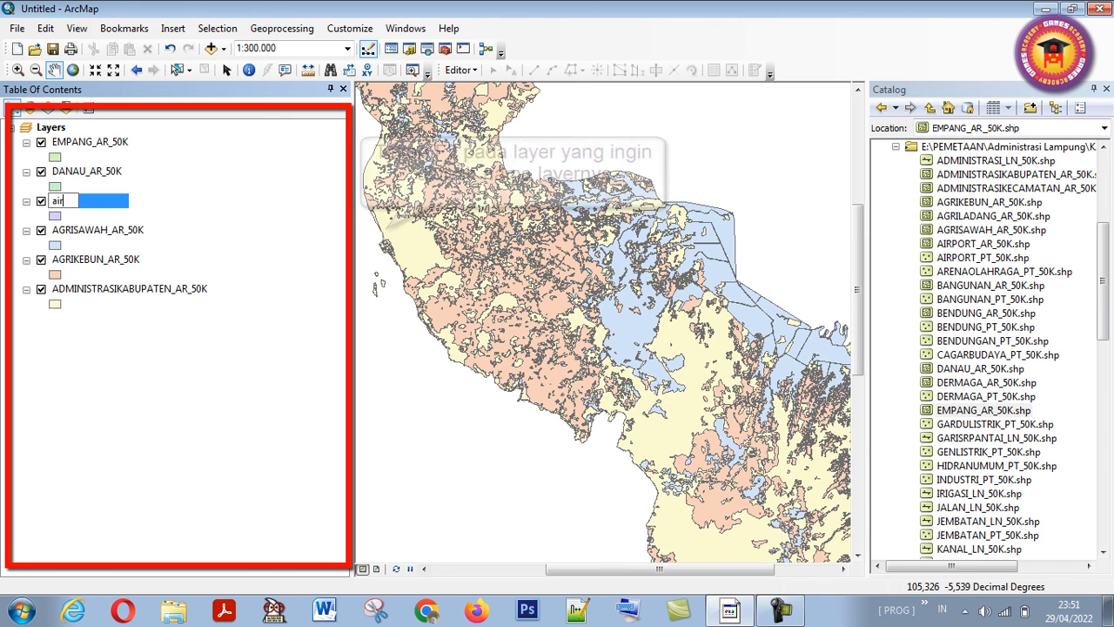
{"action": "type", "text": "po"}
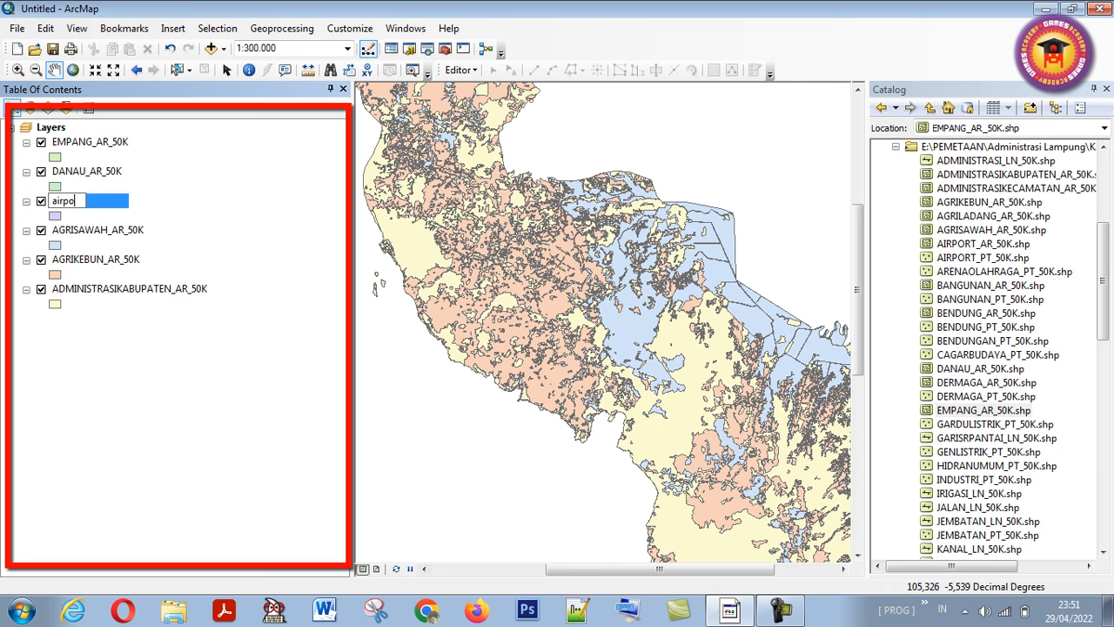
{"action": "type", "text": "rt"}
{"action": "key", "text": "Return"}
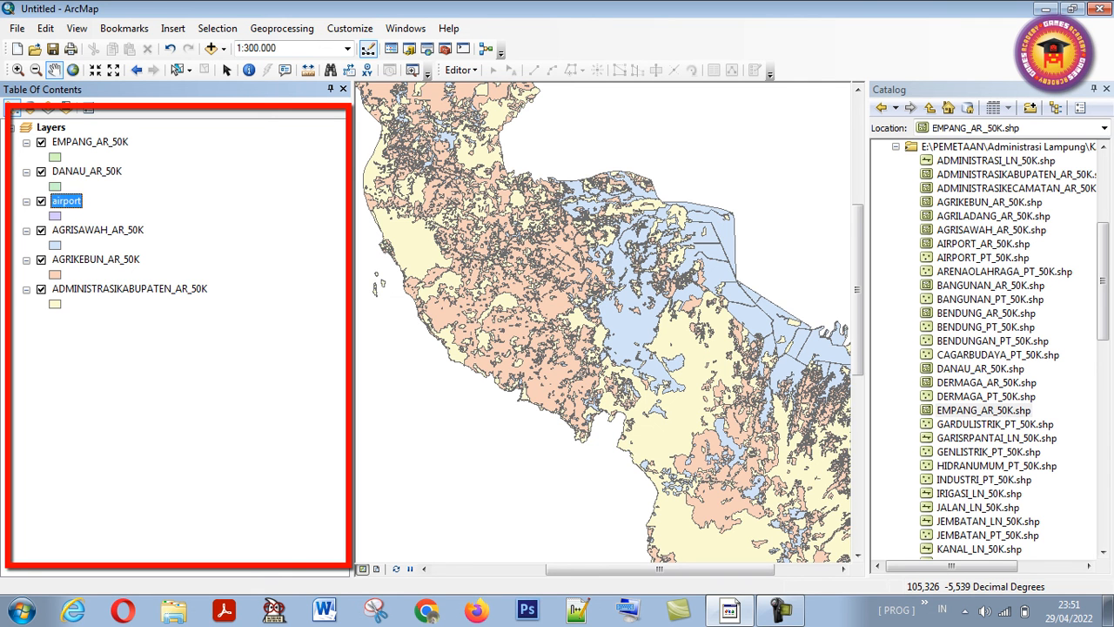
Step: Examine the layer name setting in the general properties of the DANAU_AR_50K layer and close the properties
{"action": "left_click", "coordinate": [87, 171]}
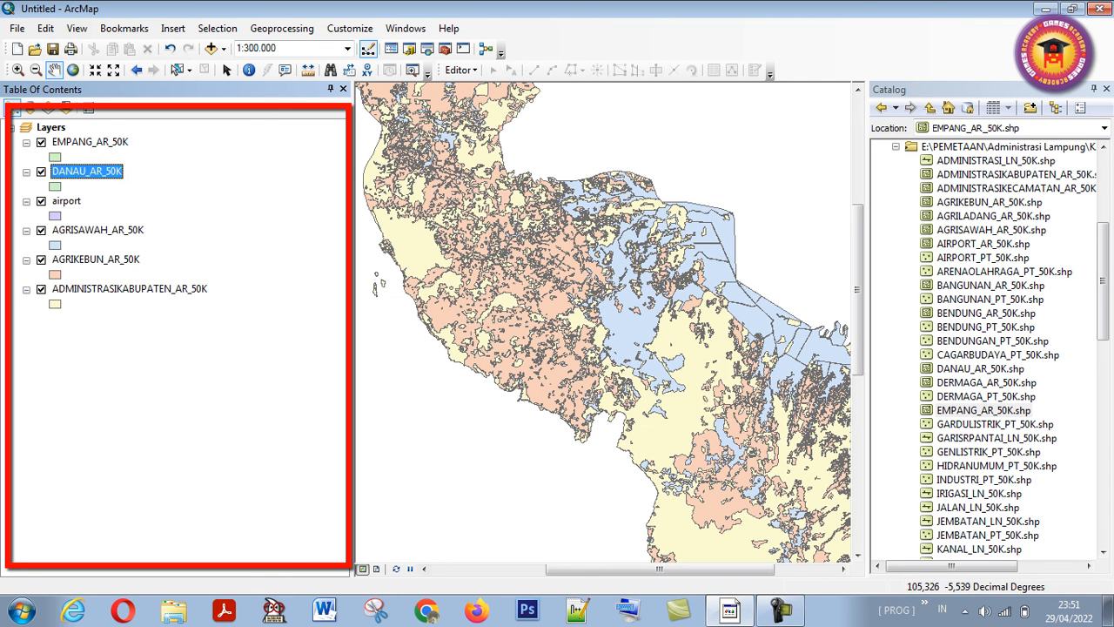
{"action": "double_click", "coordinate": [87, 172]}
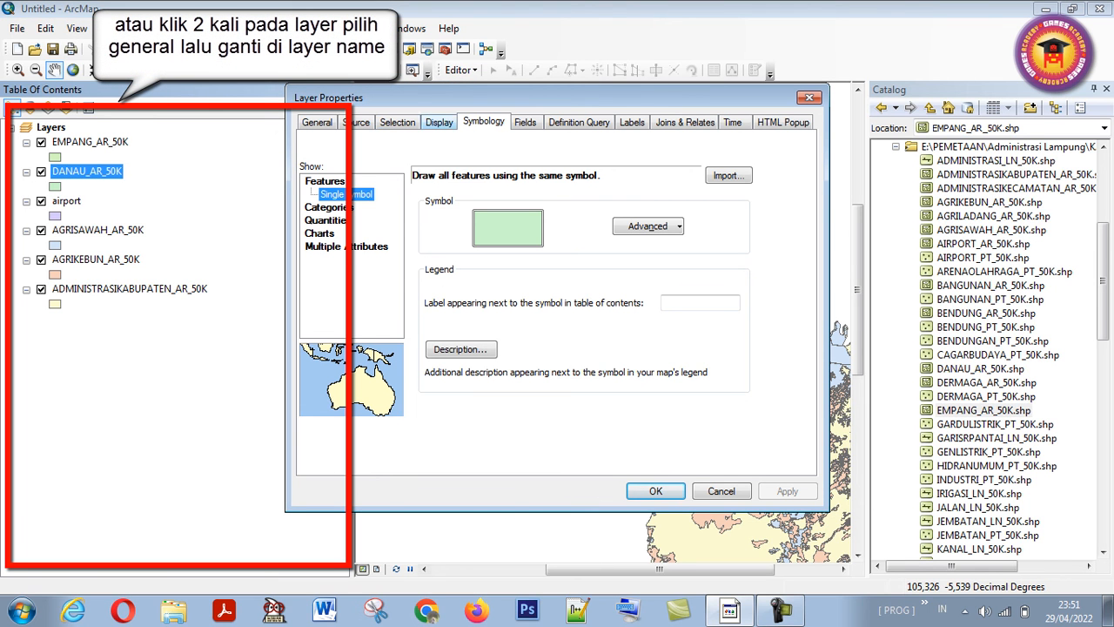
{"action": "left_click", "coordinate": [439, 123]}
{"action": "left_click", "coordinate": [398, 123]}
{"action": "left_click", "coordinate": [357, 123]}
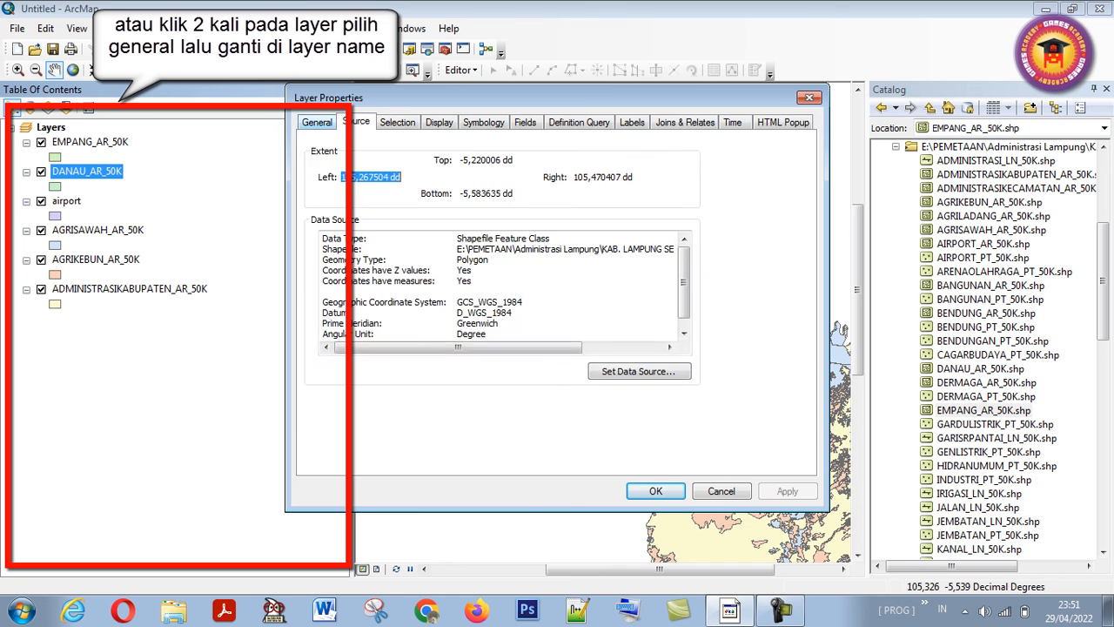
{"action": "left_click", "coordinate": [317, 123]}
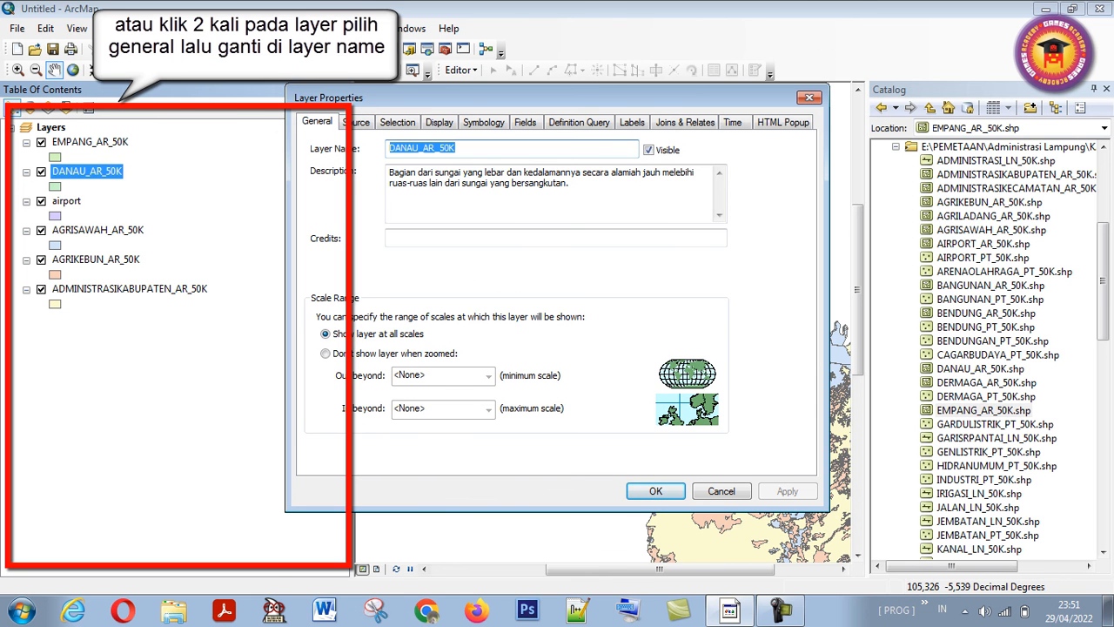
{"action": "left_click", "coordinate": [809, 97]}
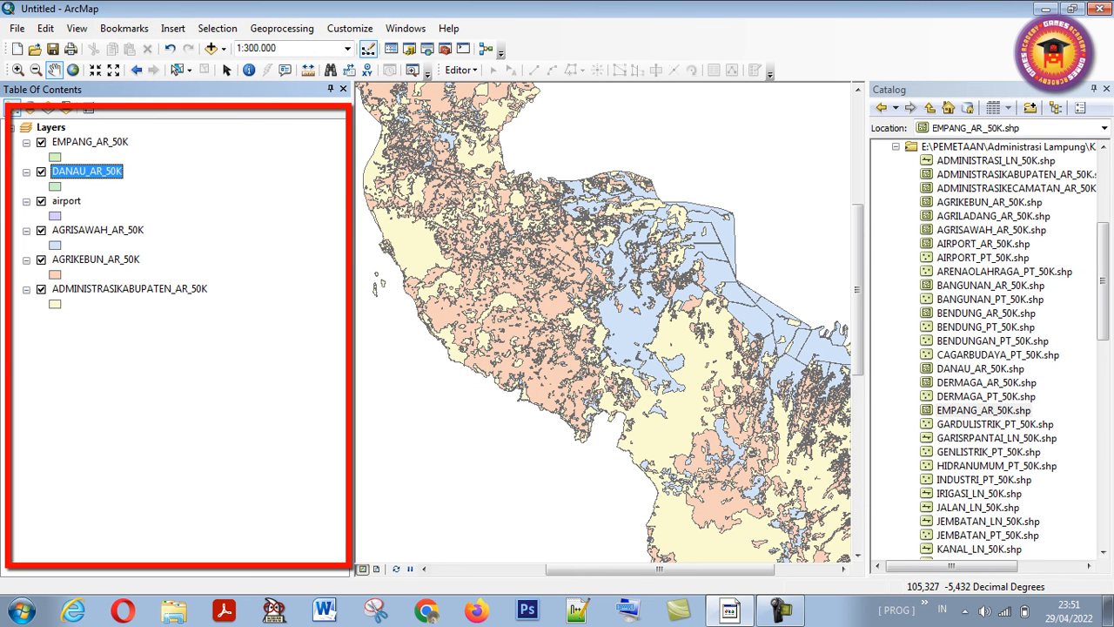
{"action": "key", "text": "F2"}
{"action": "key", "text": "Escape"}
{"action": "left_click", "coordinate": [90, 142]}
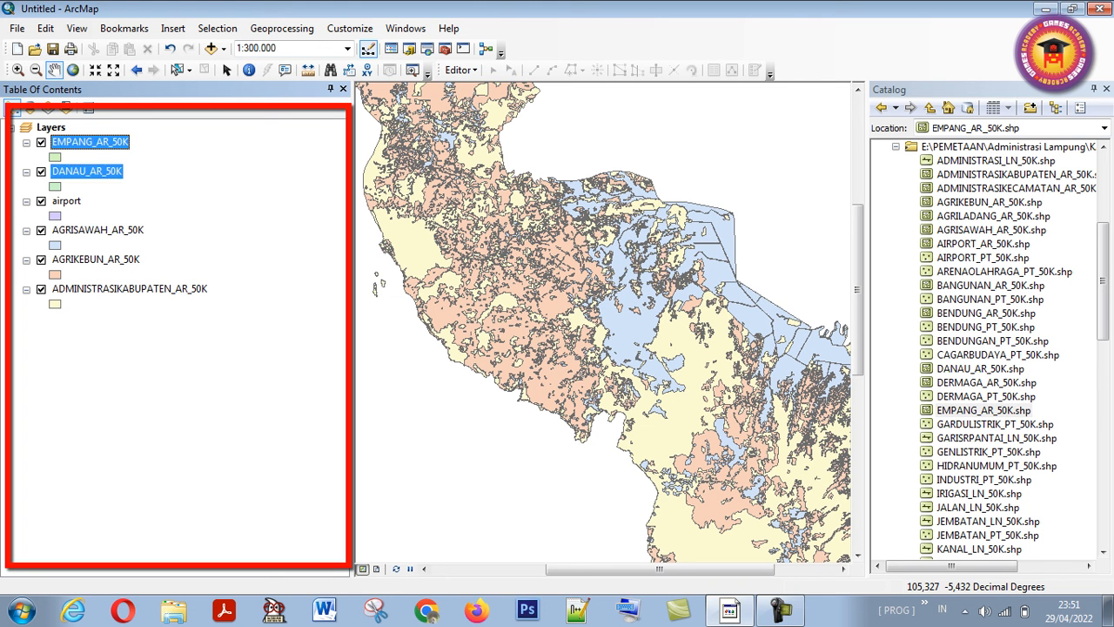
{"action": "key", "text": "F2"}
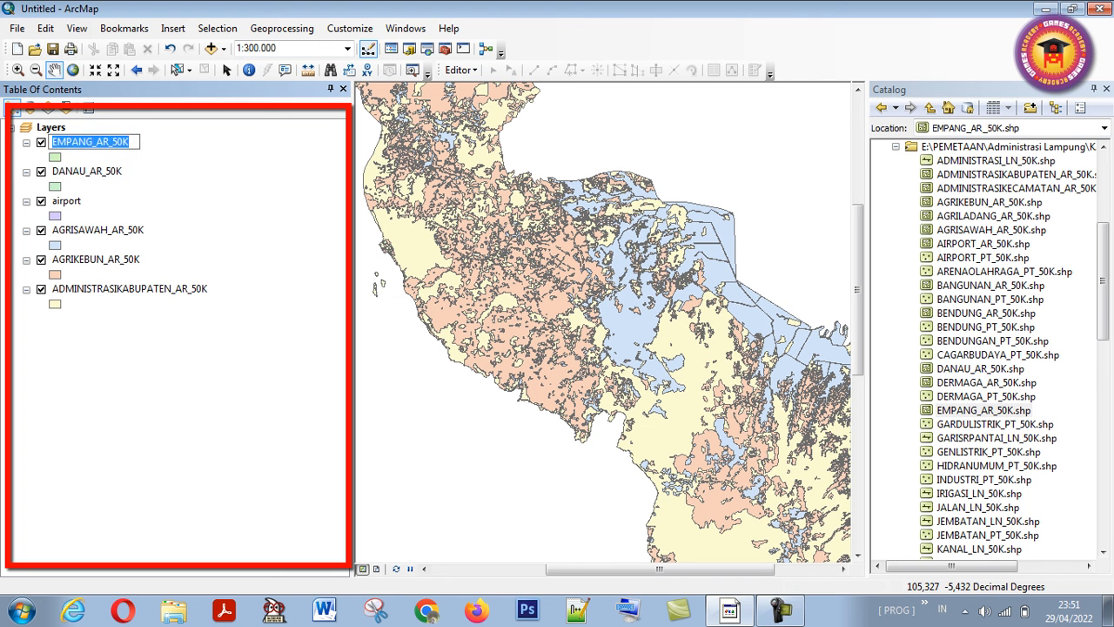
{"action": "key", "text": "Escape"}
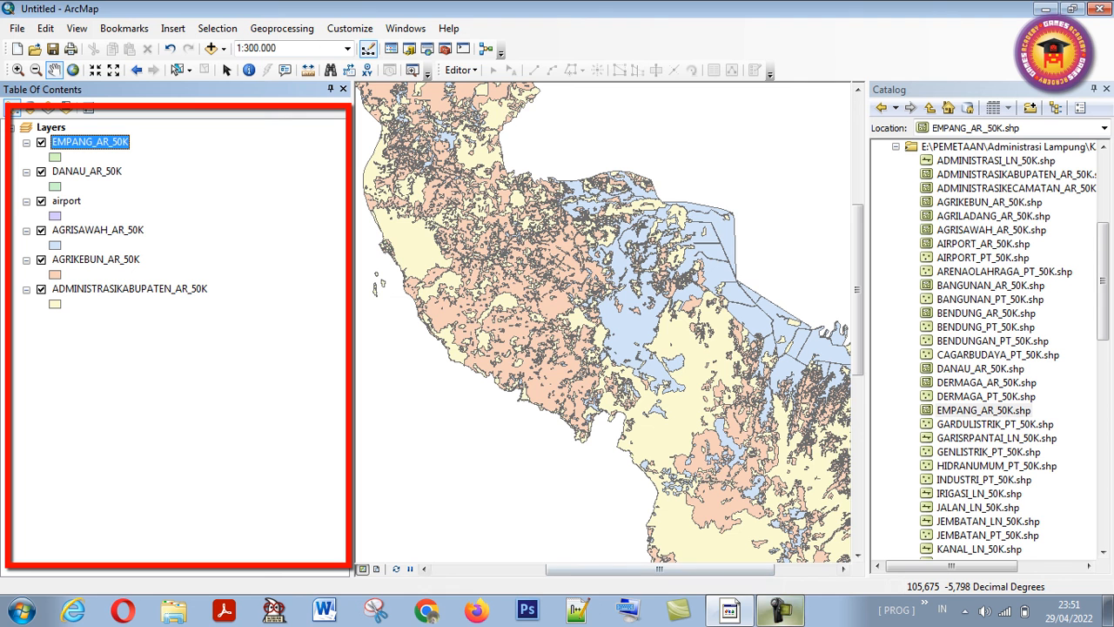
{"action": "left_click", "coordinate": [783, 610]}
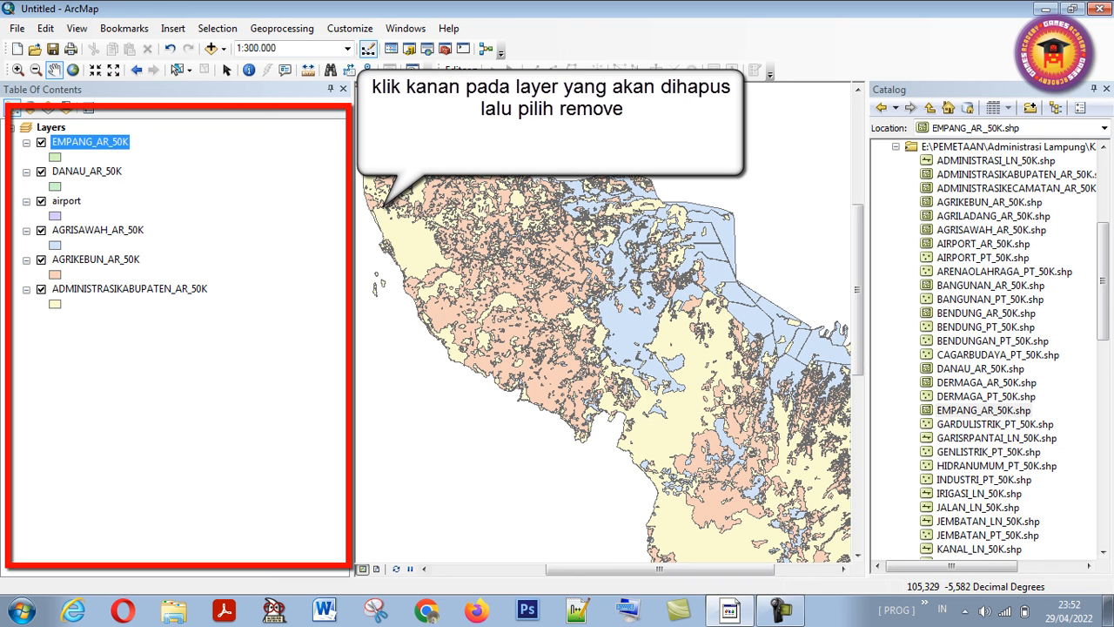
Step: Remove the AGRIKEBUN_AR_50K layer from the map
{"action": "right_click", "coordinate": [98, 230]}
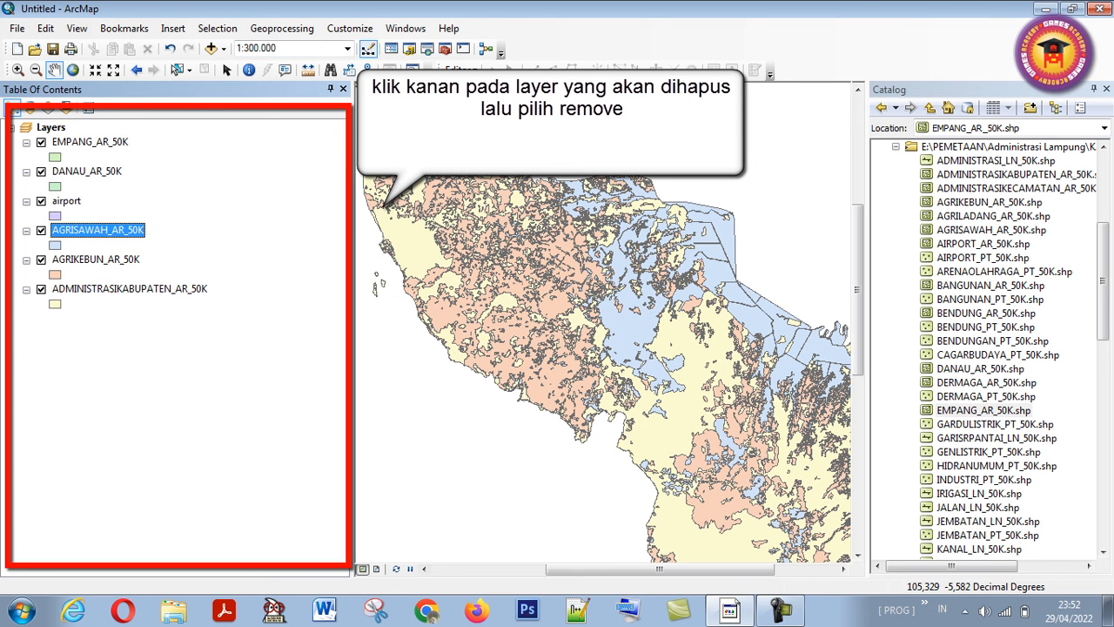
{"action": "left_click", "coordinate": [95, 259]}
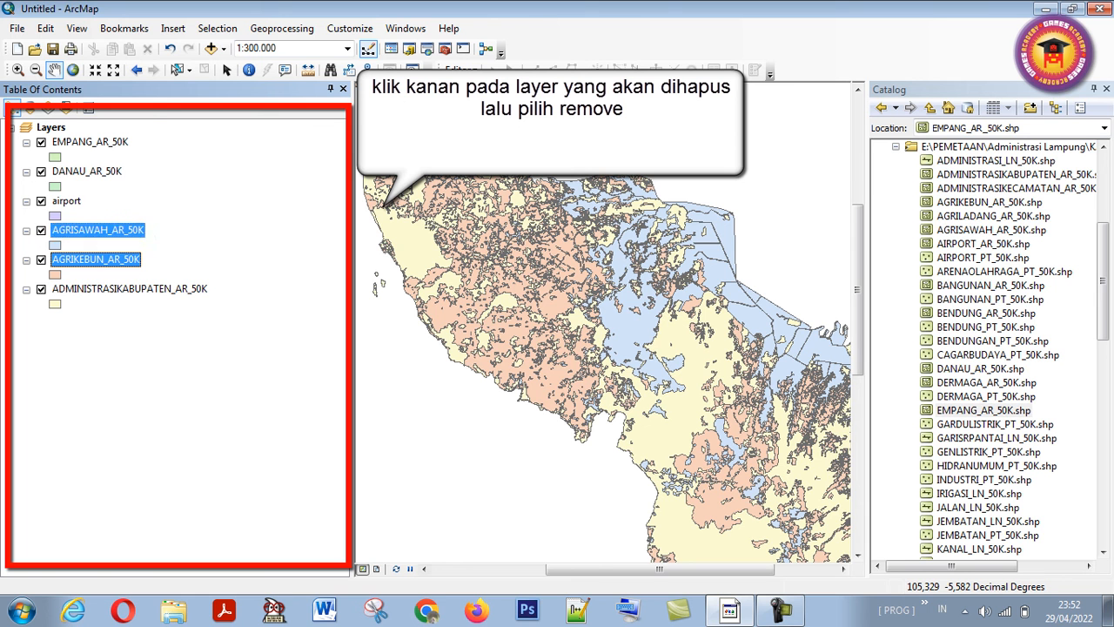
{"action": "right_click", "coordinate": [88, 259]}
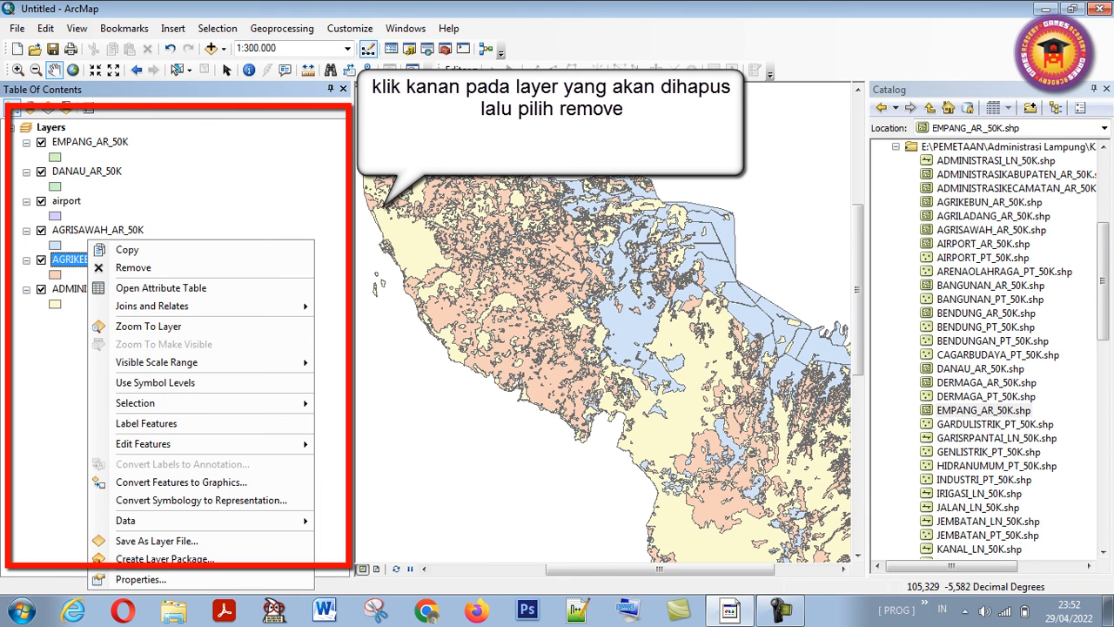
{"action": "left_click", "coordinate": [133, 267]}
{"action": "left_click", "coordinate": [87, 171]}
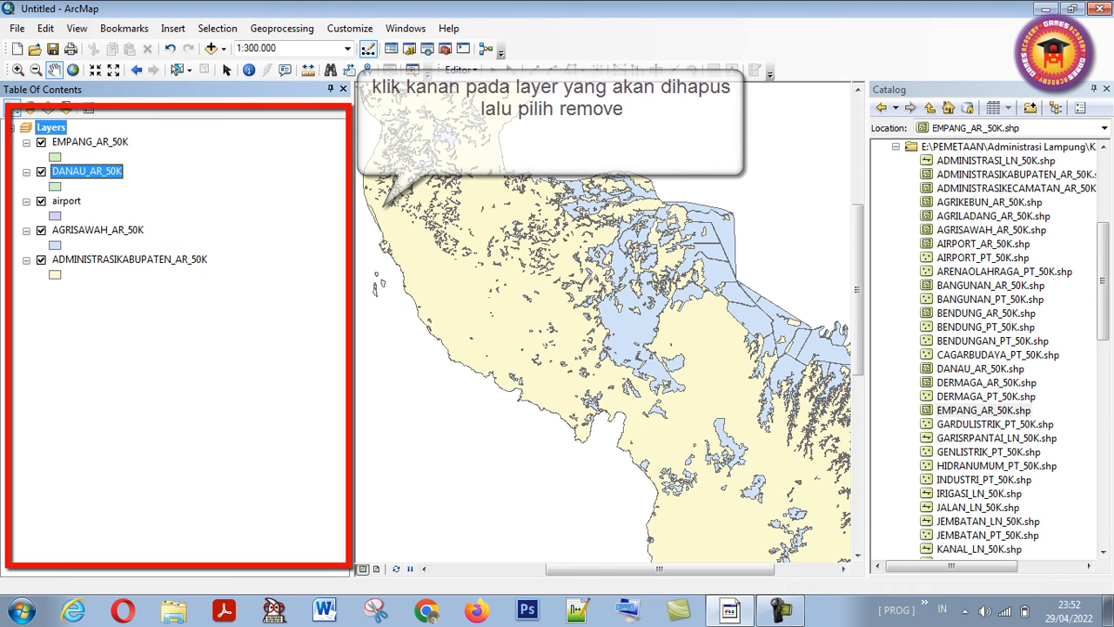
{"action": "left_click", "coordinate": [67, 201]}
{"action": "left_click", "coordinate": [97, 231]}
{"action": "left_click", "coordinate": [65, 274]}
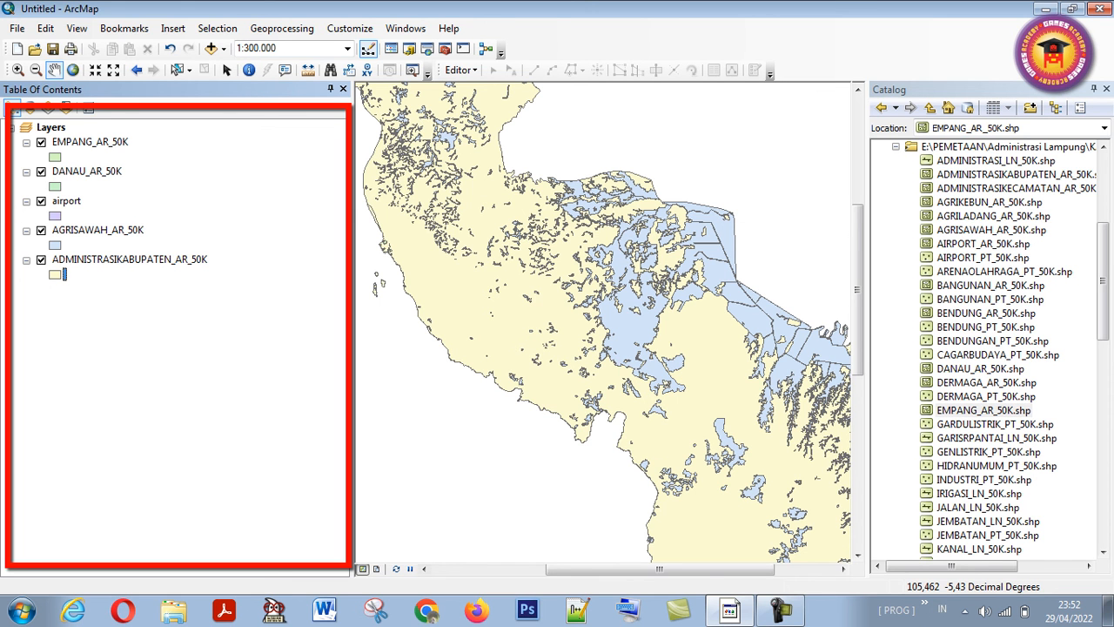
{"action": "left_click", "coordinate": [780, 610]}
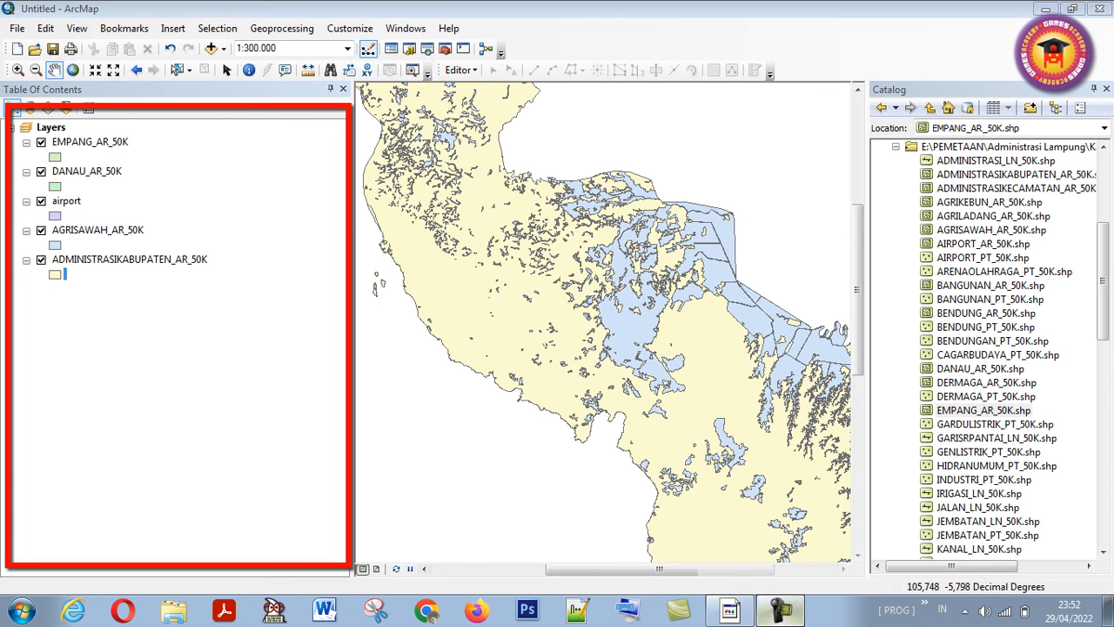